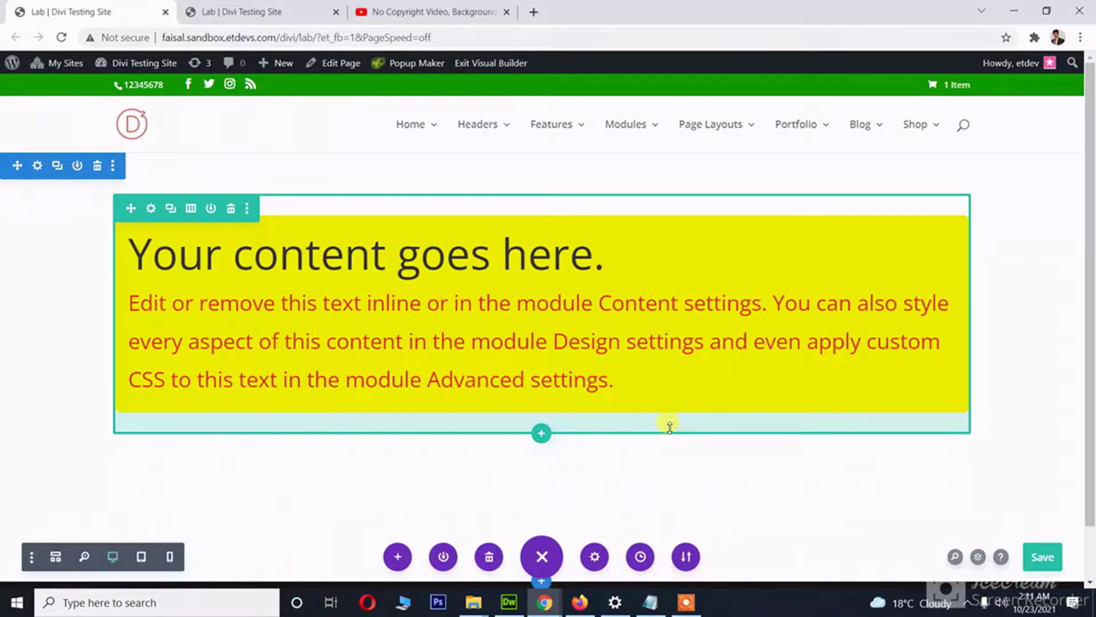
Restart the ended YouTube background video from 0:21 and pause it at 0:21
click(483, 11)
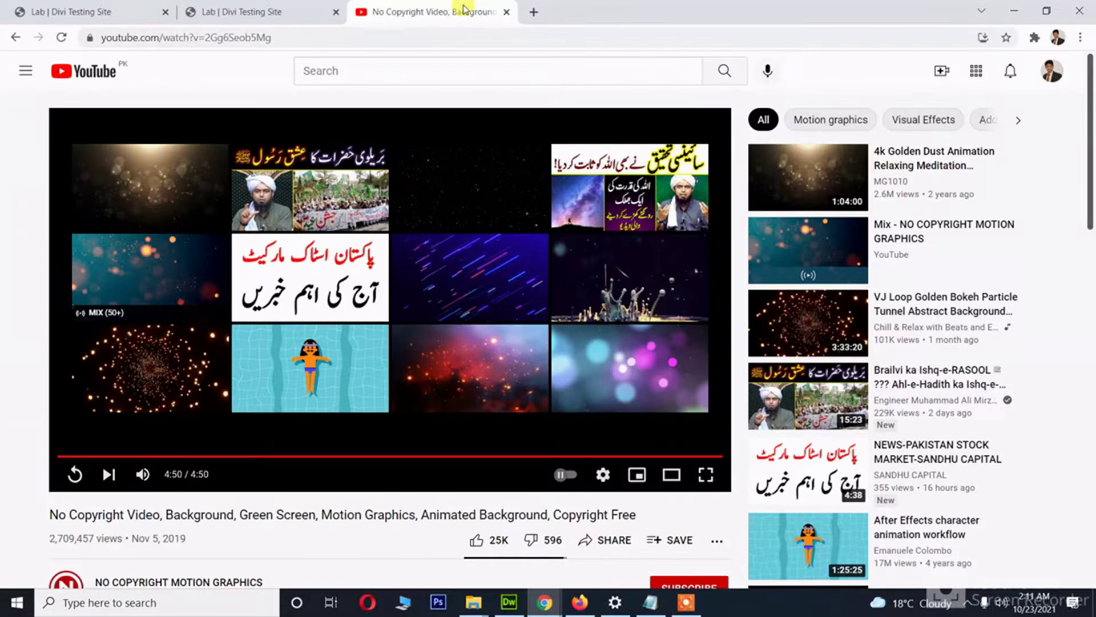
click(106, 456)
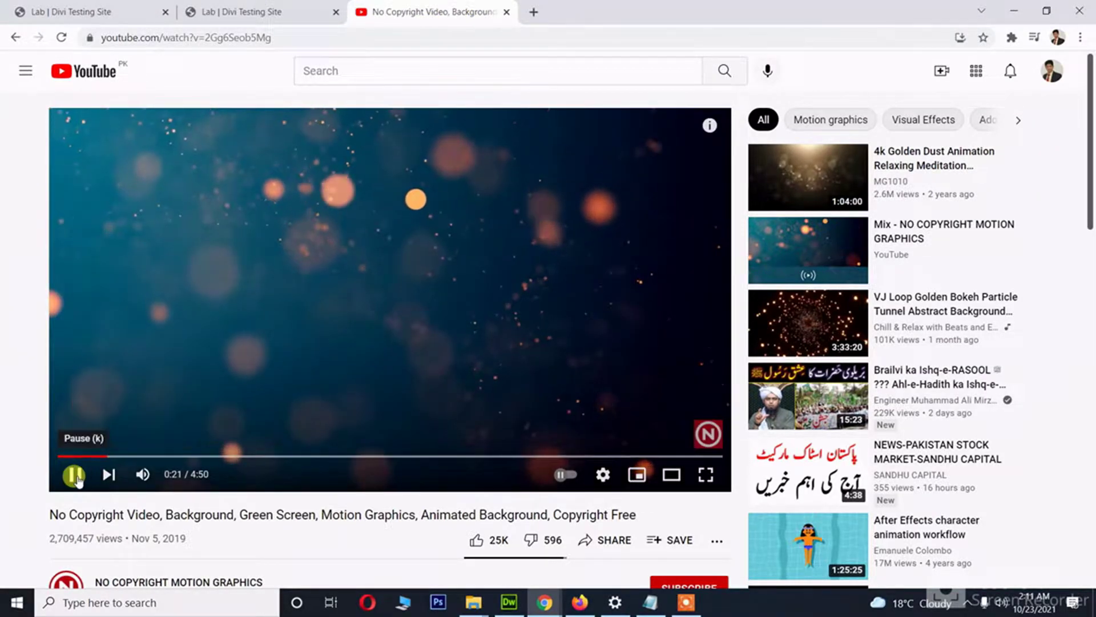
click(76, 477)
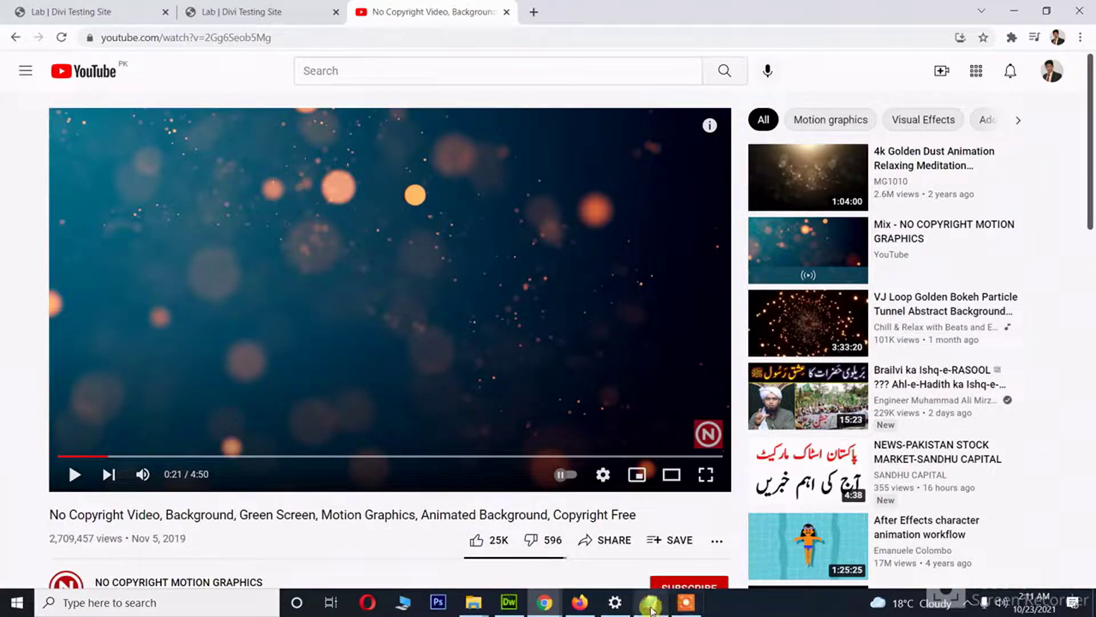
mouse_move(652, 610)
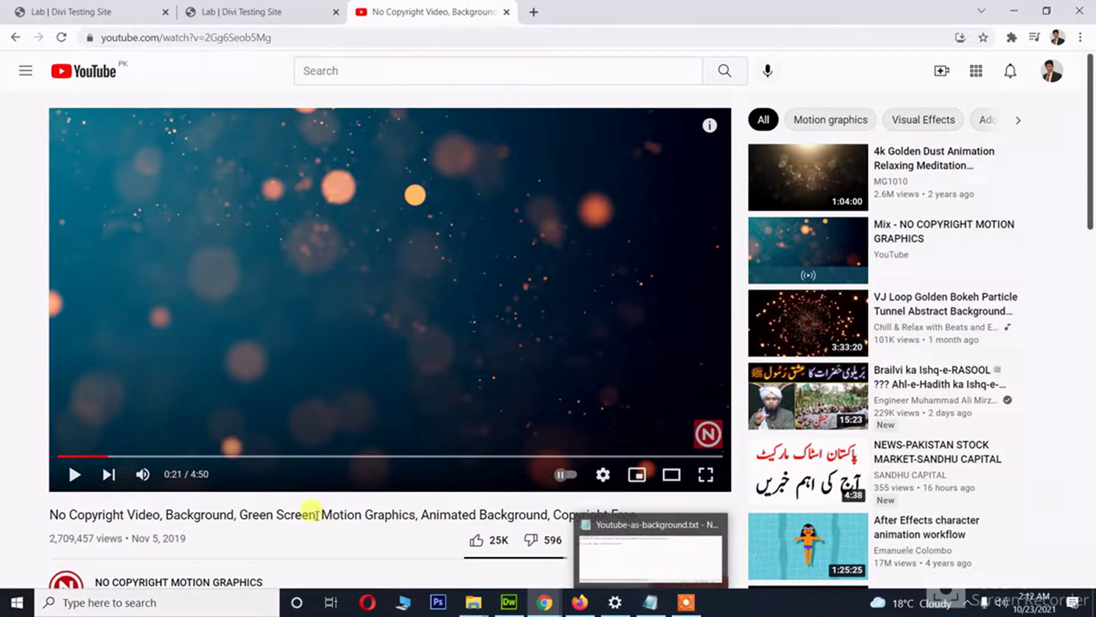
Copy the video's iframe embed code from SHARE > Embed, then switch to the Youtube-as-background.txt notes
scroll(307, 540, down, 3)
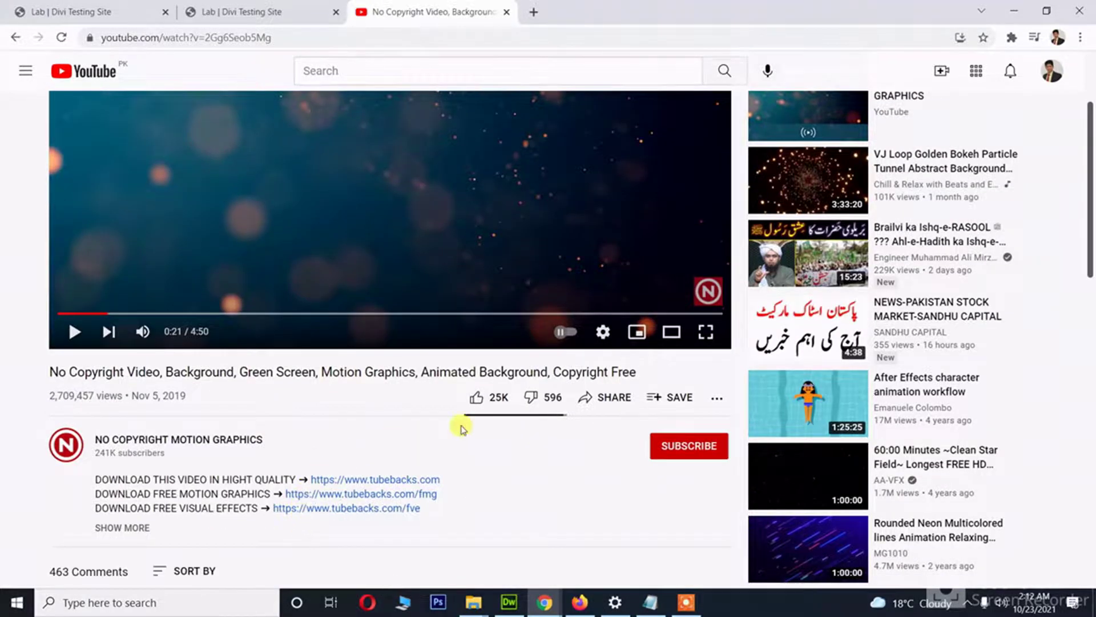
click(622, 399)
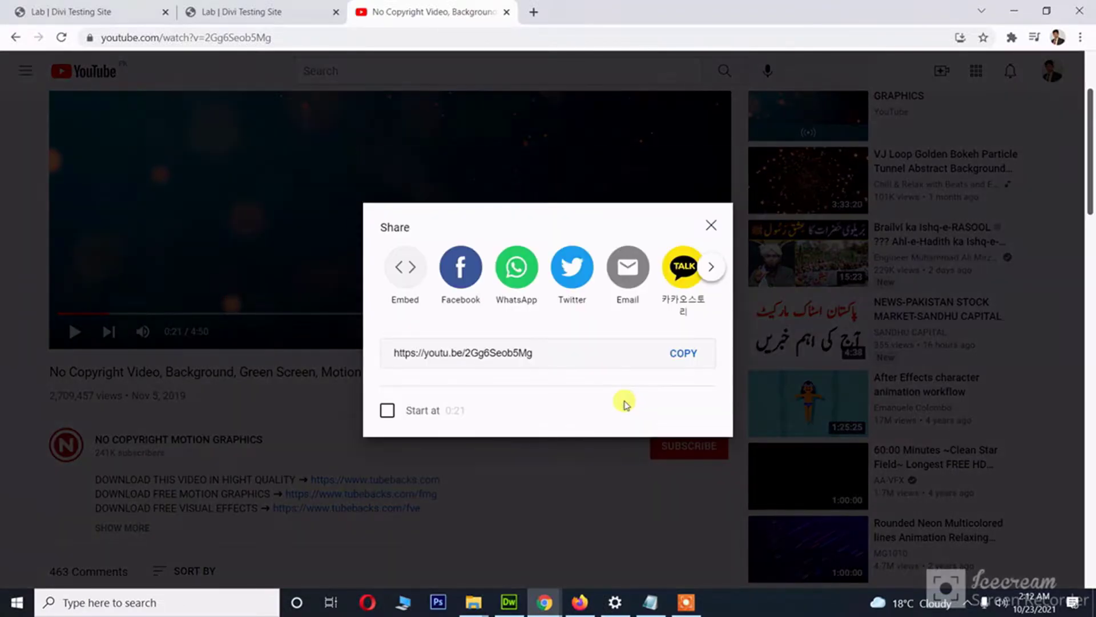
click(405, 270)
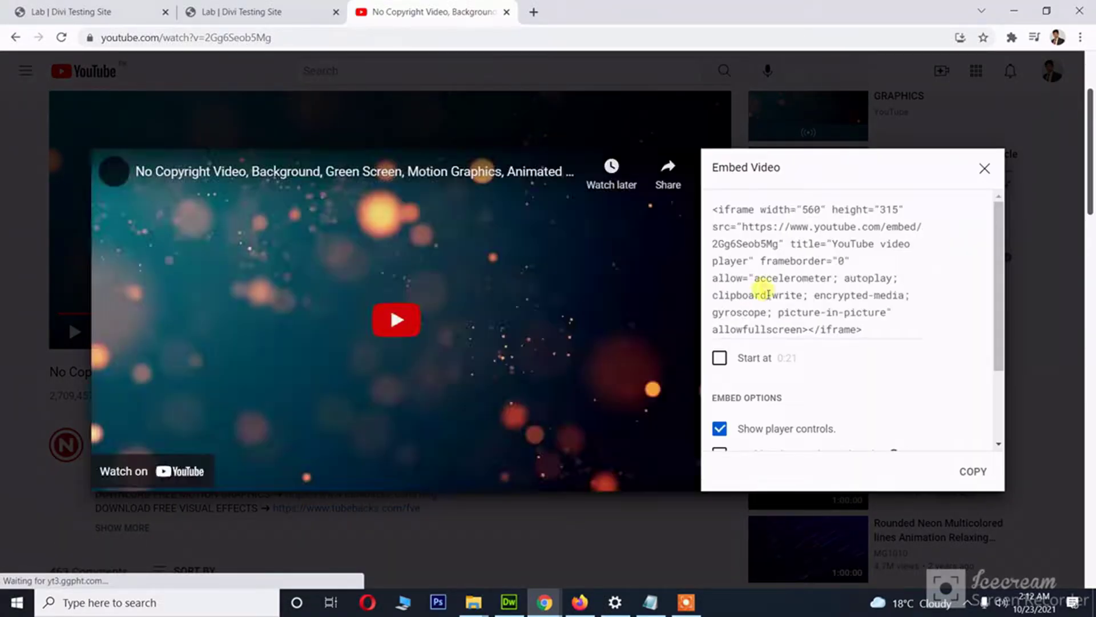
click(783, 288)
key(ctrl+c)
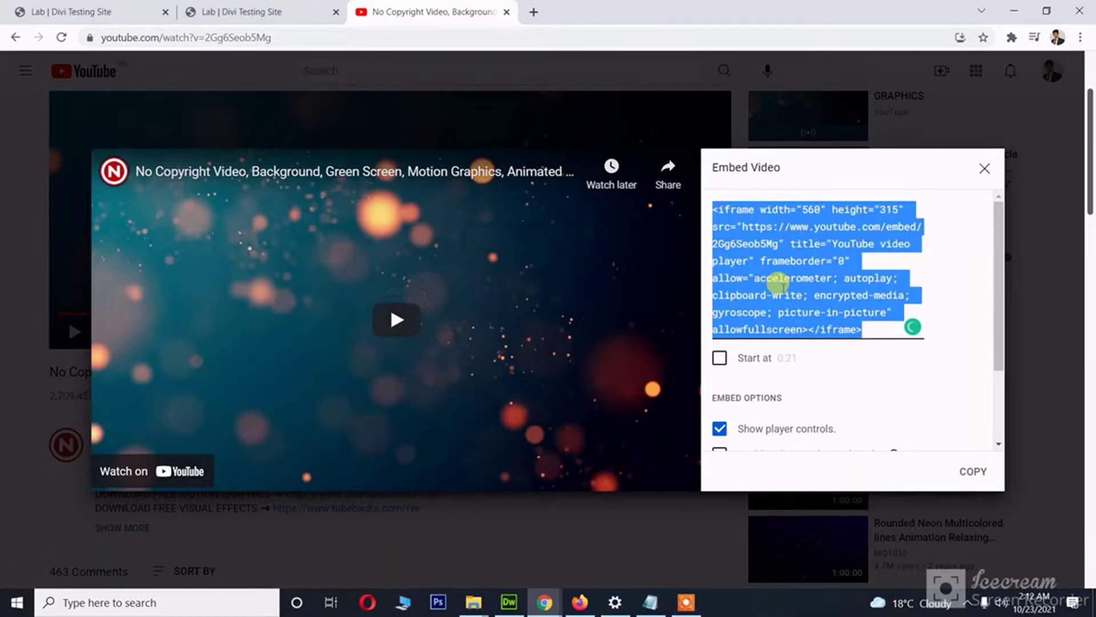
click(655, 602)
Paste the YouTube iframe embed code on line 6, below the URL line
click(381, 228)
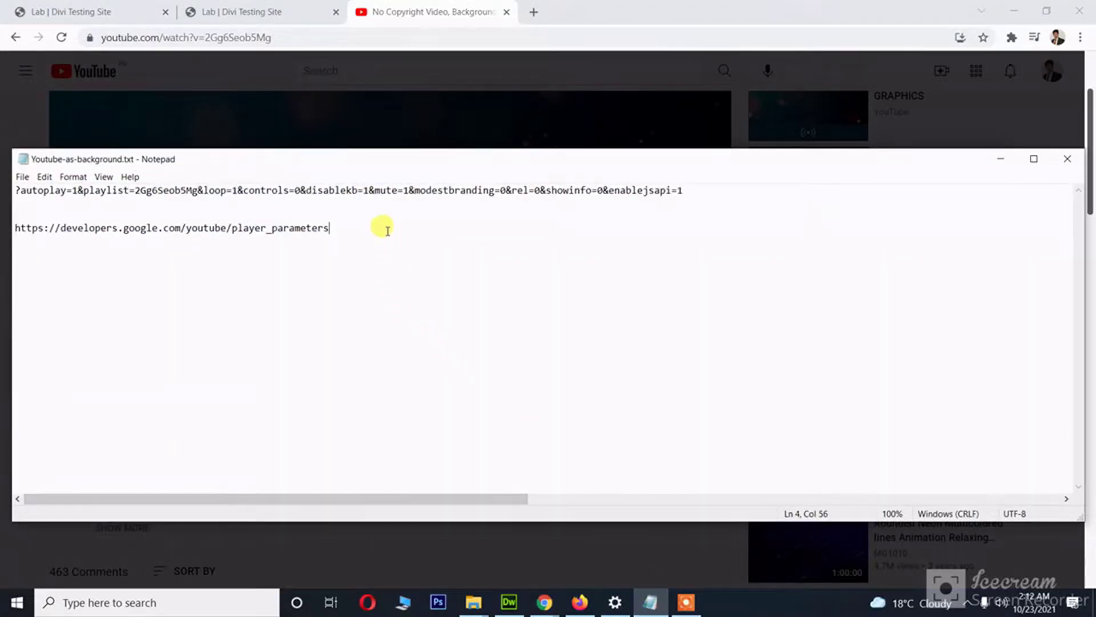
key(Return)
key(Return)
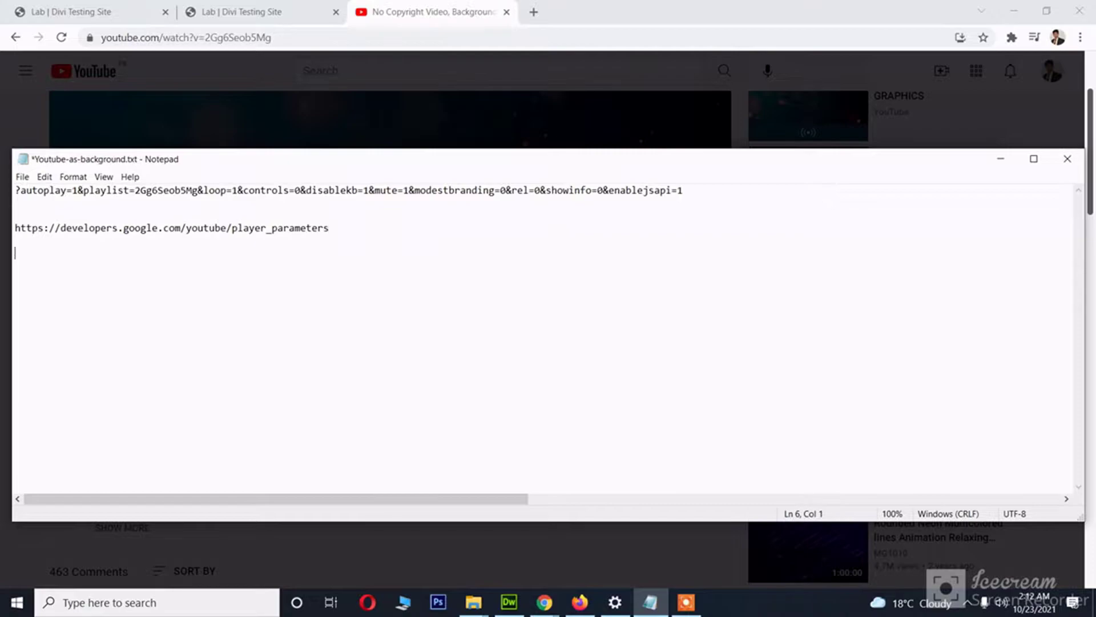
key(ctrl+v)
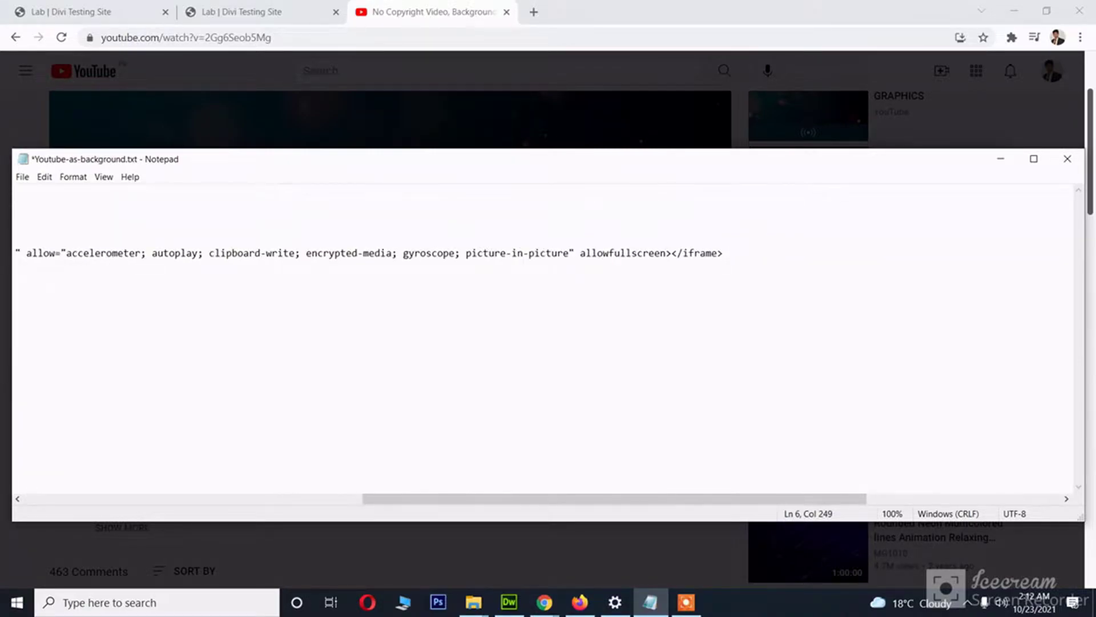
drag(438, 498, 23, 460)
Highlight the line-1 parameters, including playlist, then copy the player parameters URL from line 4
drag(688, 190, 14, 191)
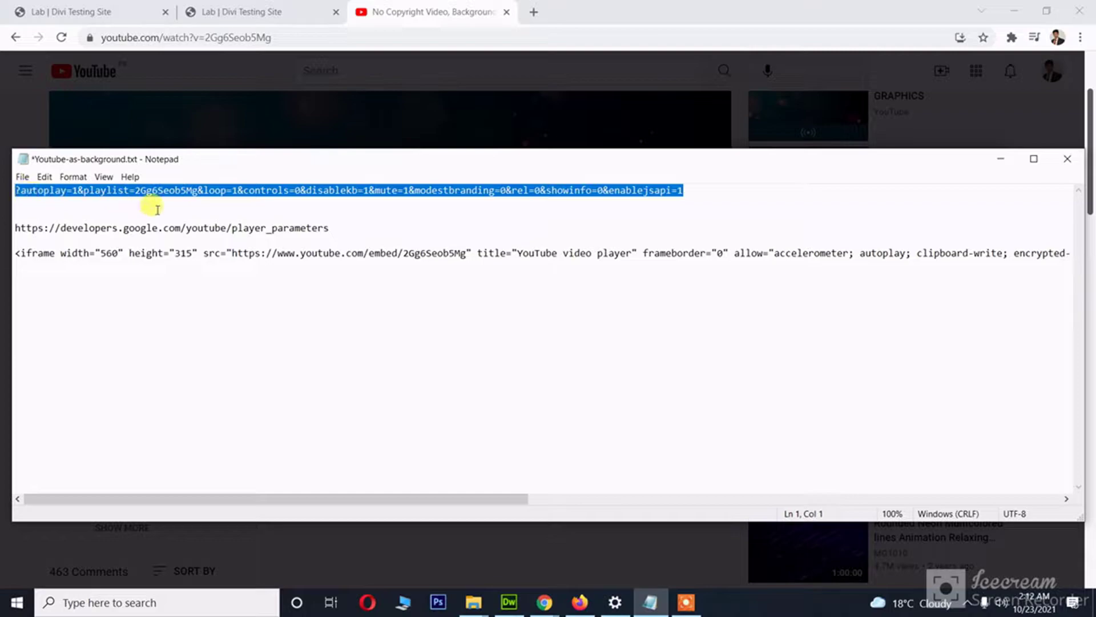
click(79, 191)
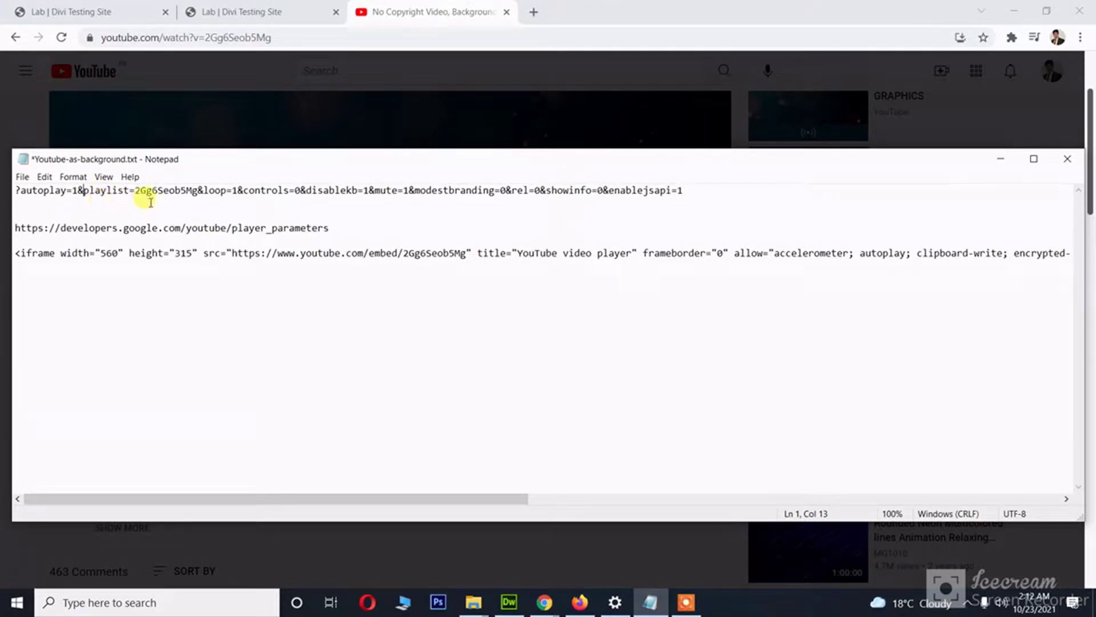
drag(83, 189, 227, 193)
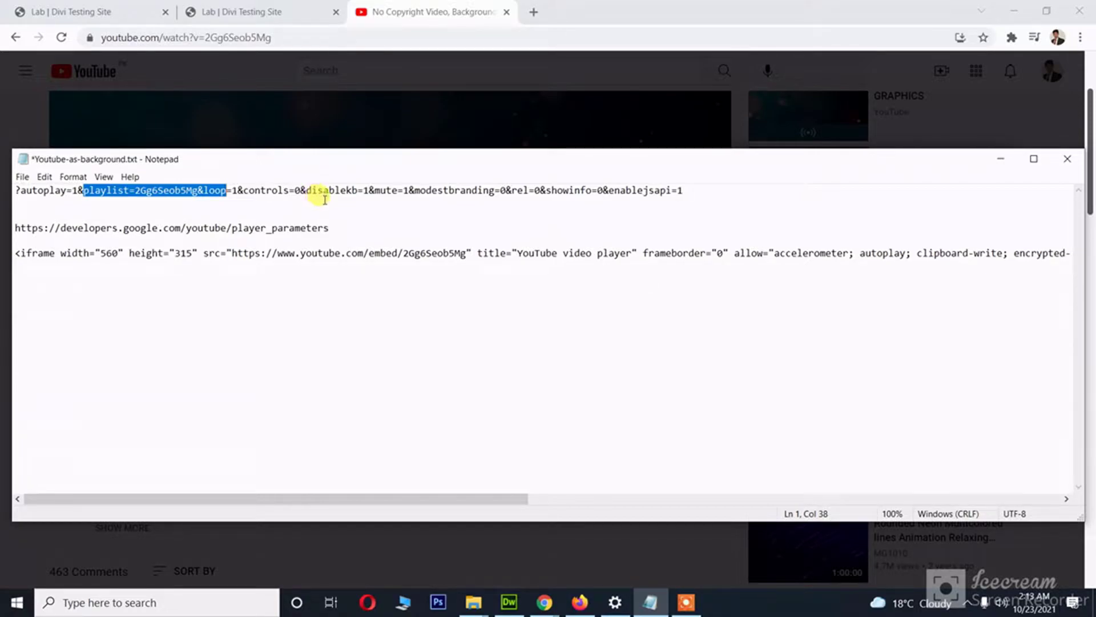
drag(330, 227, 3, 233)
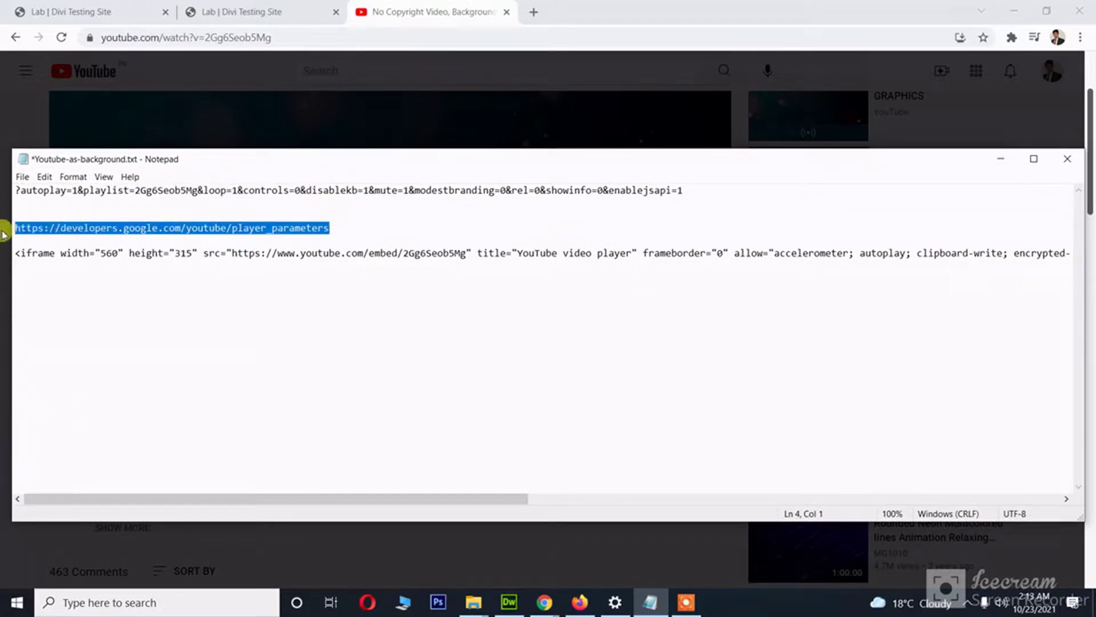
key(ctrl+c)
Load the player_parameters documentation URL in a new browser tab
click(588, 9)
click(533, 12)
key(ctrl+v)
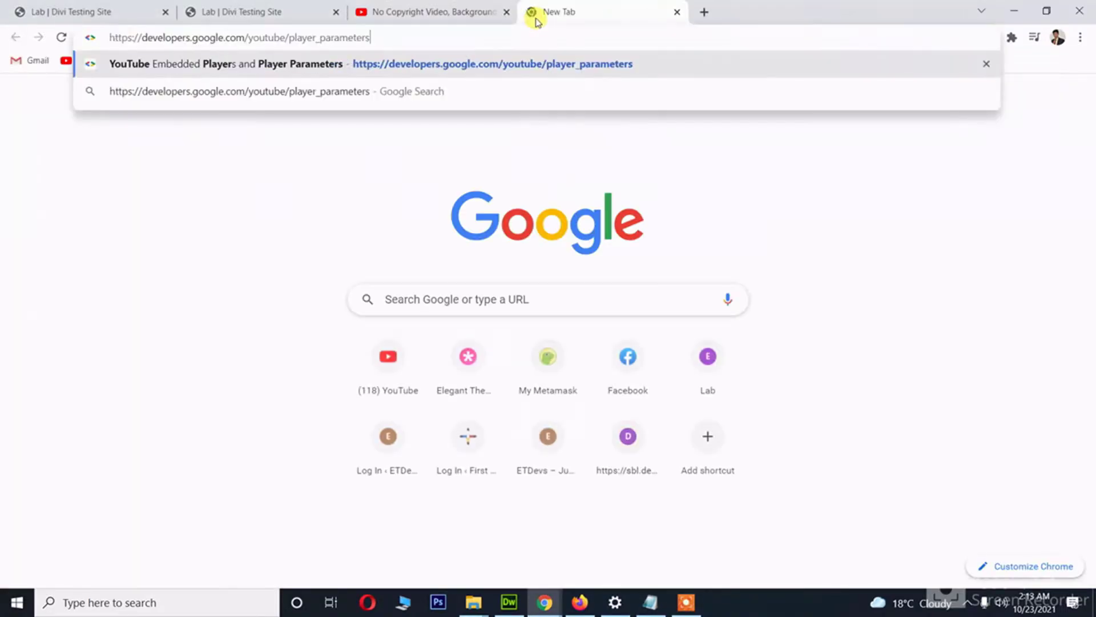
key(Return)
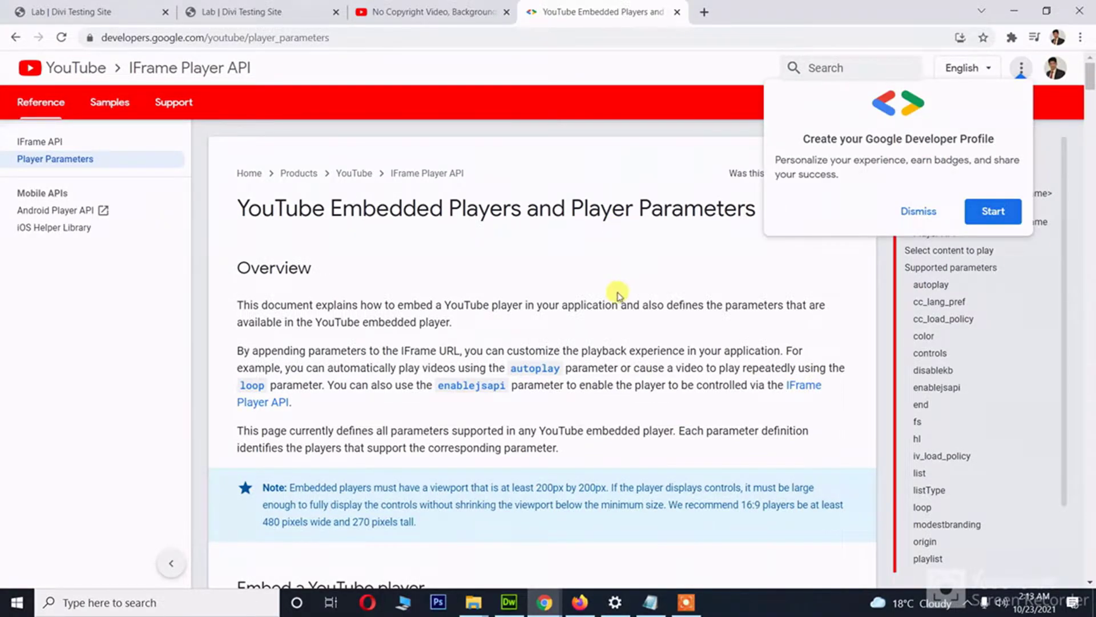
Scroll through the Supported parameters table on the player parameters page
scroll(579, 286, down, 10)
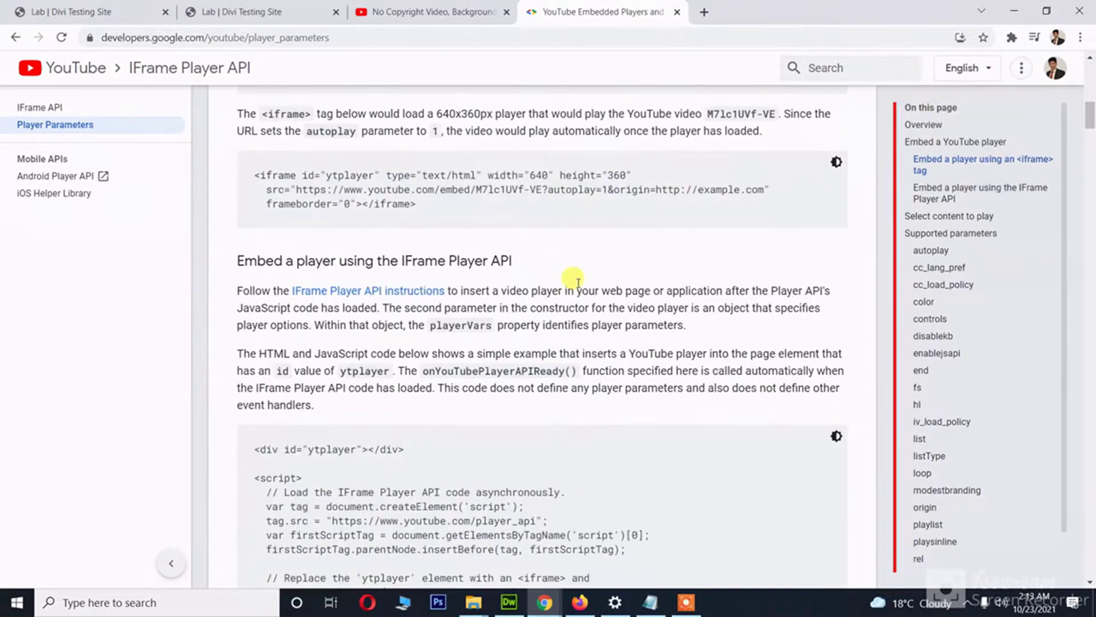
scroll(579, 282, down, 20)
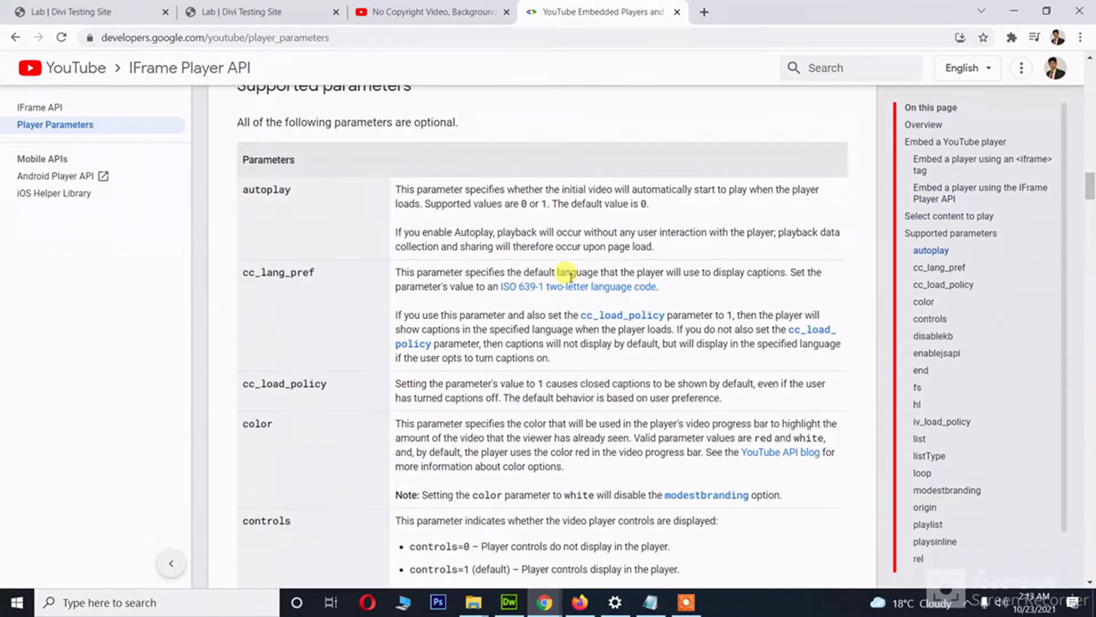
scroll(571, 277, down, 3)
scroll(571, 277, up, 3)
scroll(376, 258, down, 6)
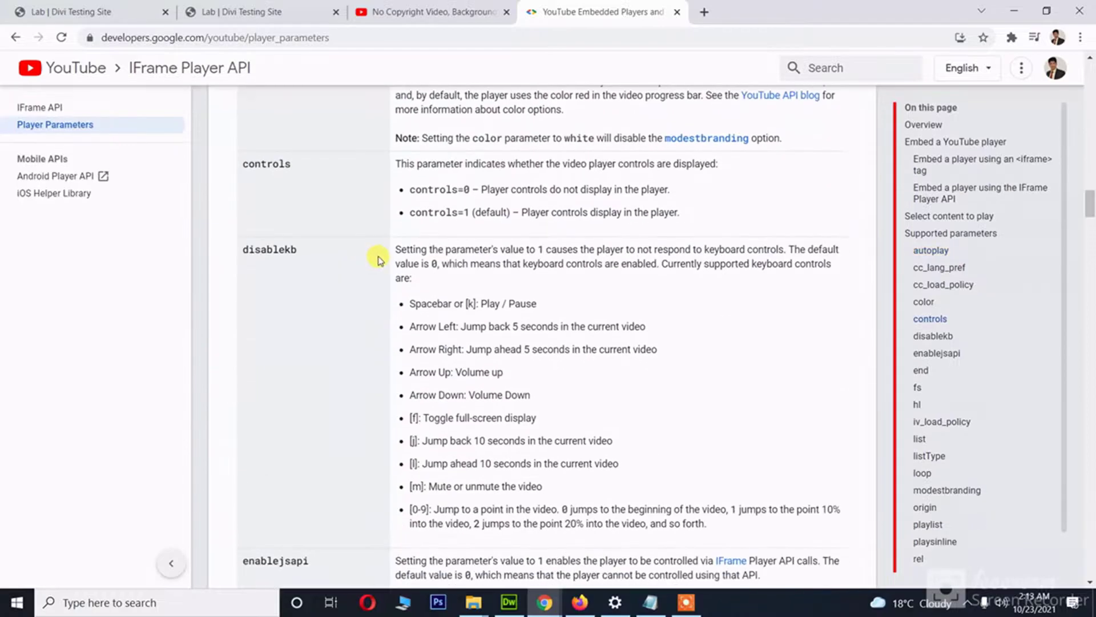
scroll(392, 255, down, 5)
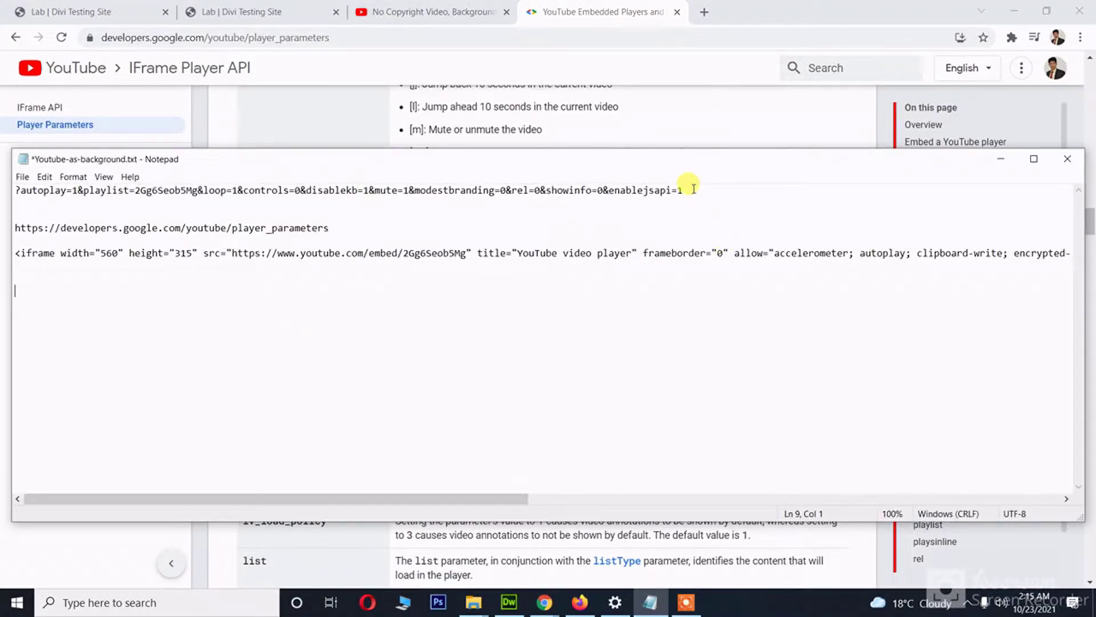
Append the line-1 parameter string to the iframe src URL after the video ID
drag(691, 189, 6, 188)
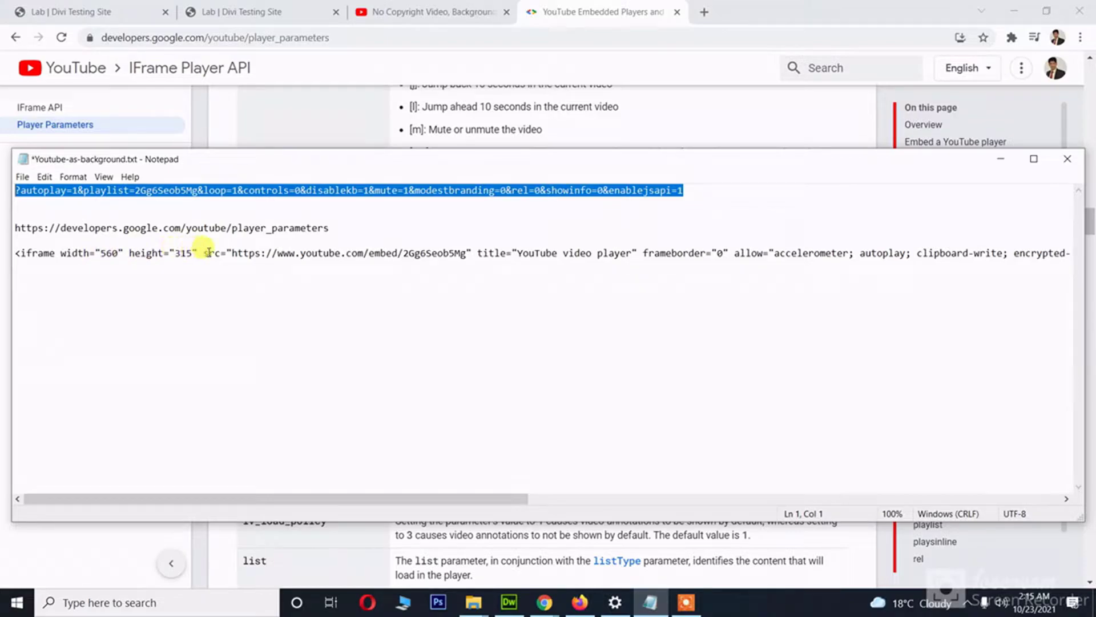
drag(231, 253, 245, 253)
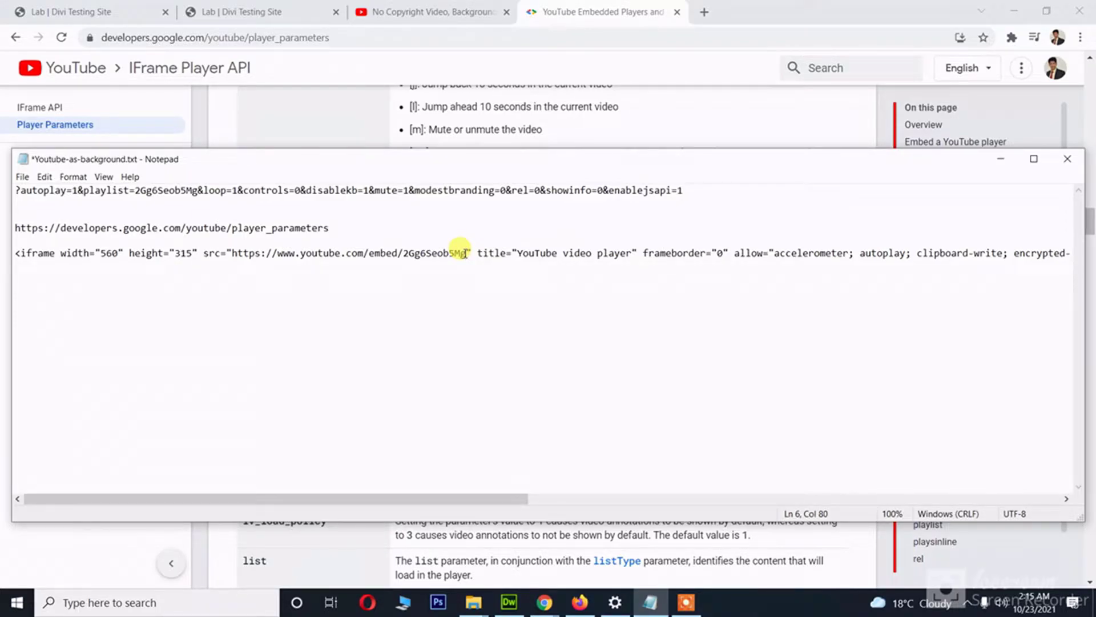
key(ctrl+v)
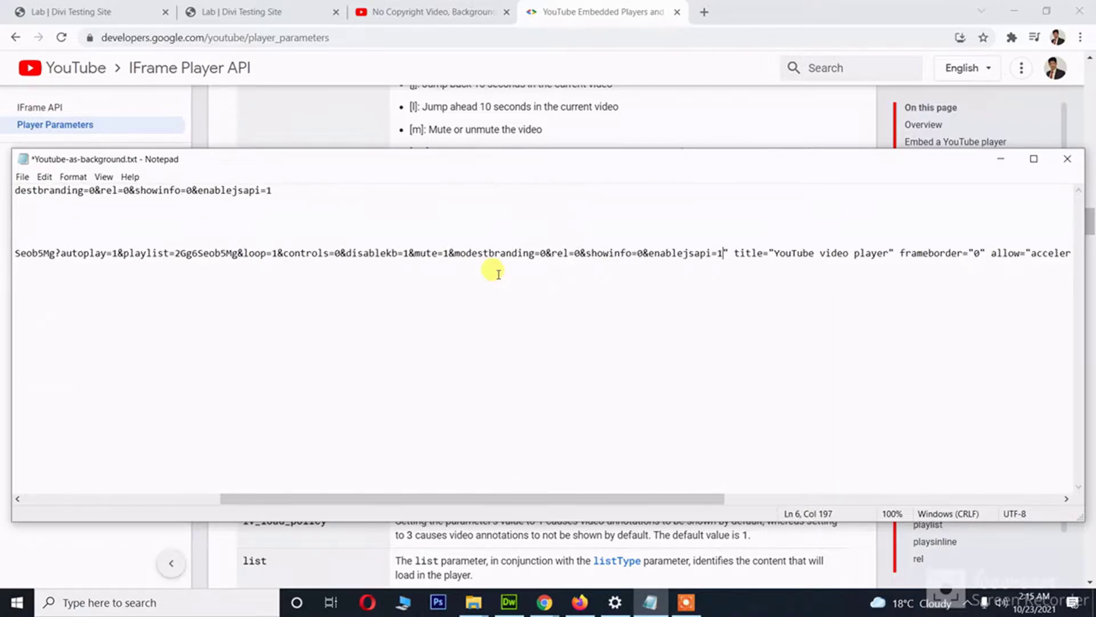
Review the autoplay, playlist, loop, controls and mute parameters, then select the whole iframe line
drag(622, 497, 337, 465)
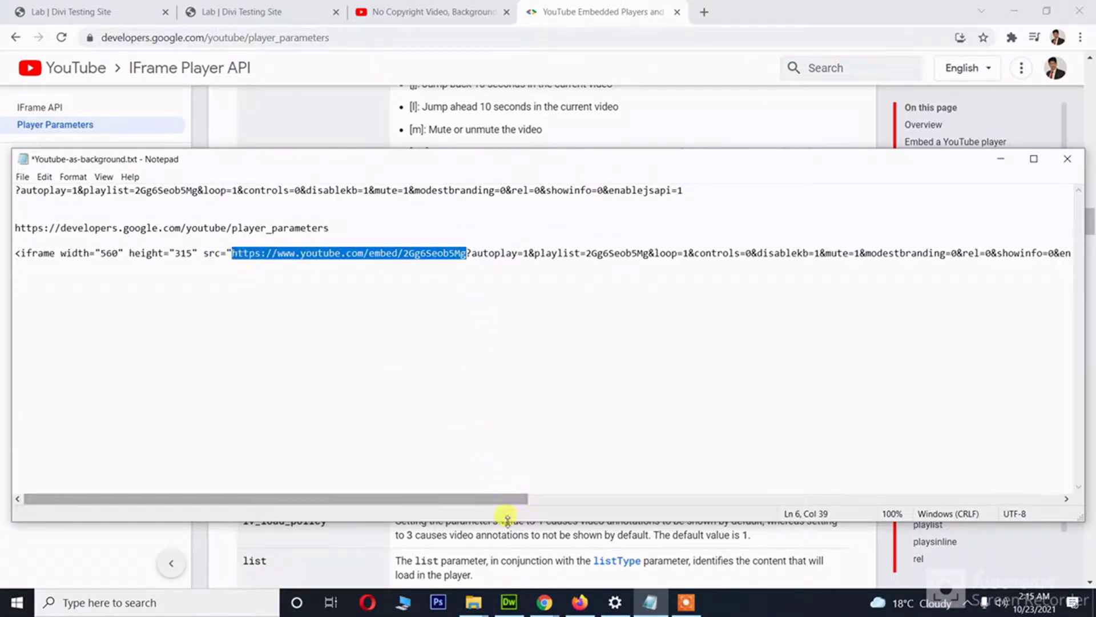
drag(489, 500, 1019, 489)
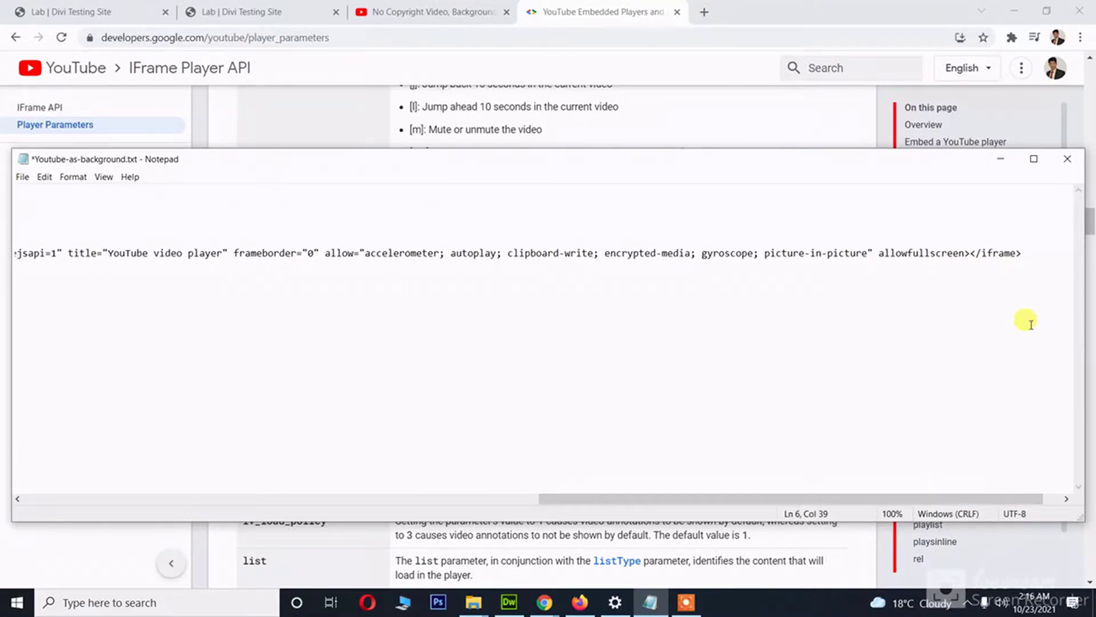
click(1034, 261)
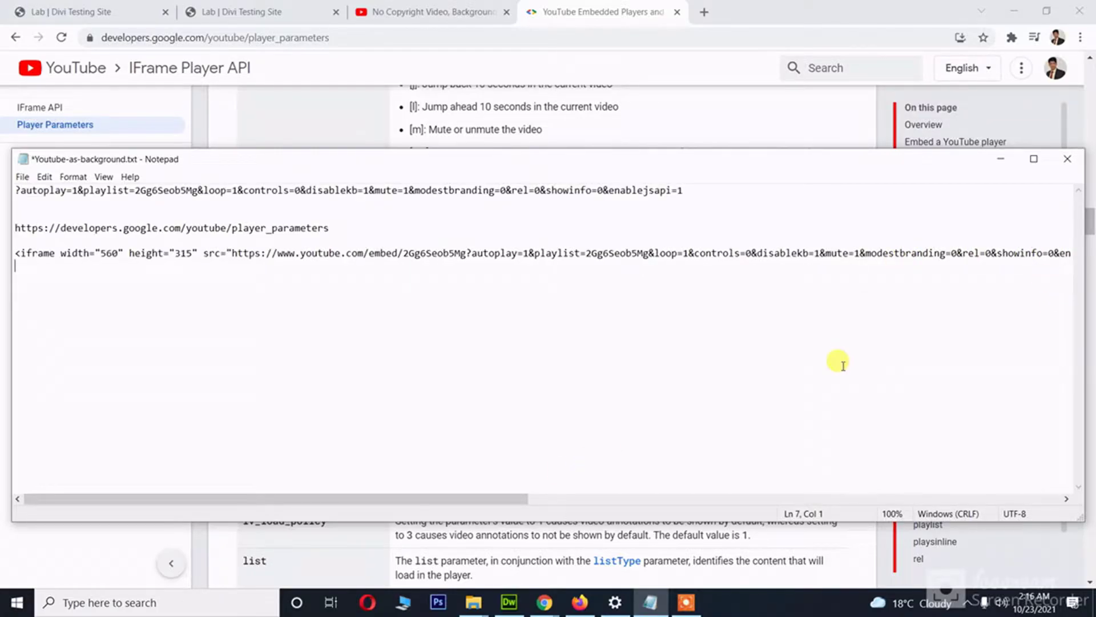
drag(463, 498, 817, 470)
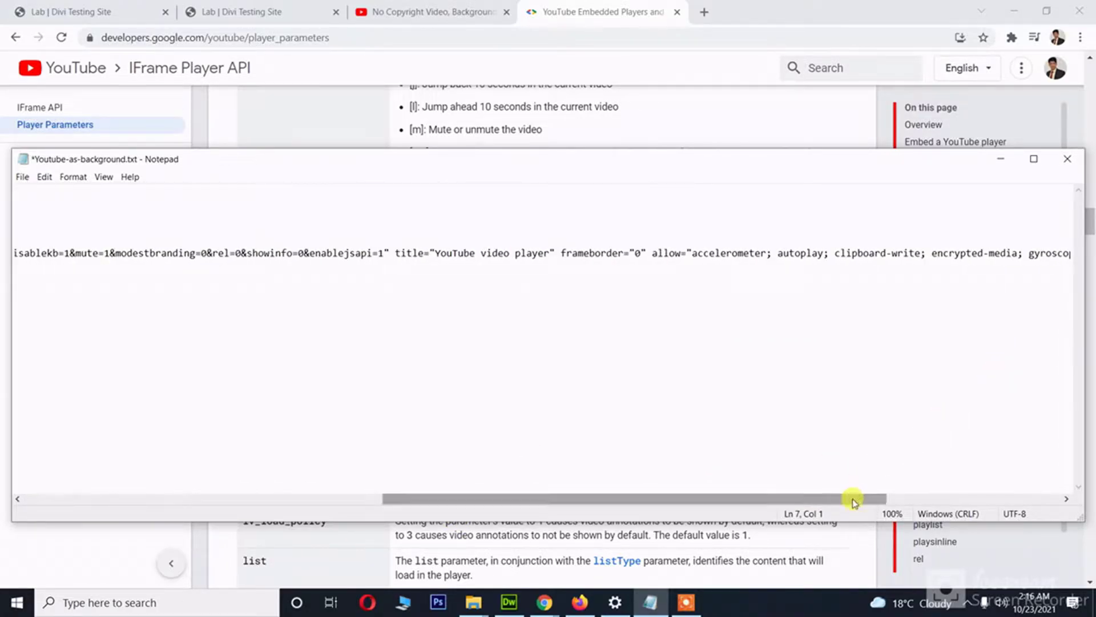
drag(854, 501, 1022, 486)
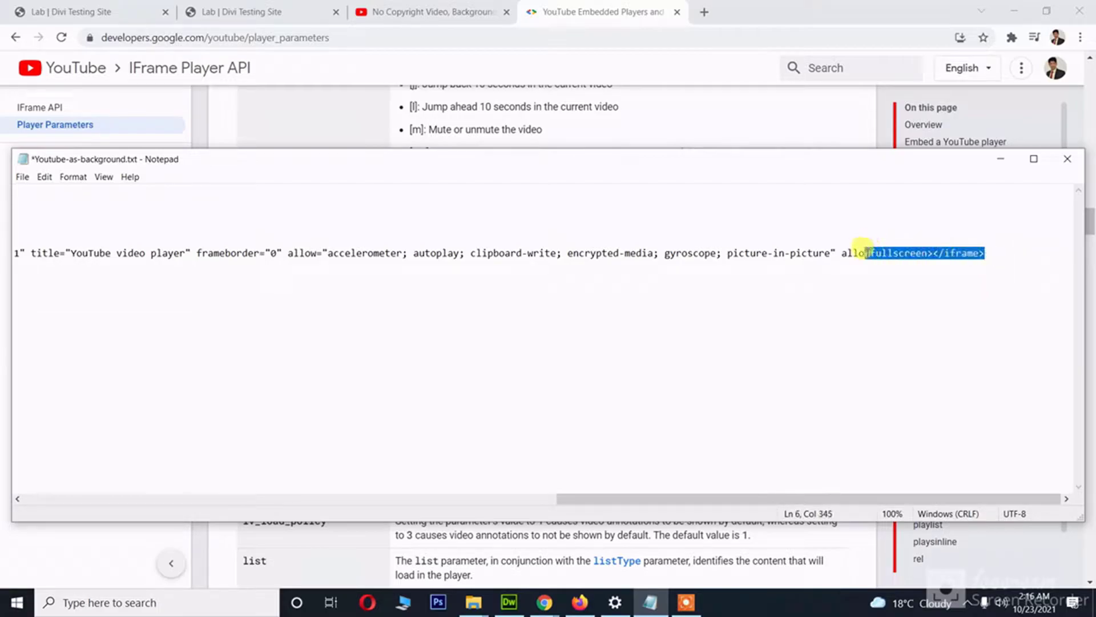
drag(727, 503, 105, 453)
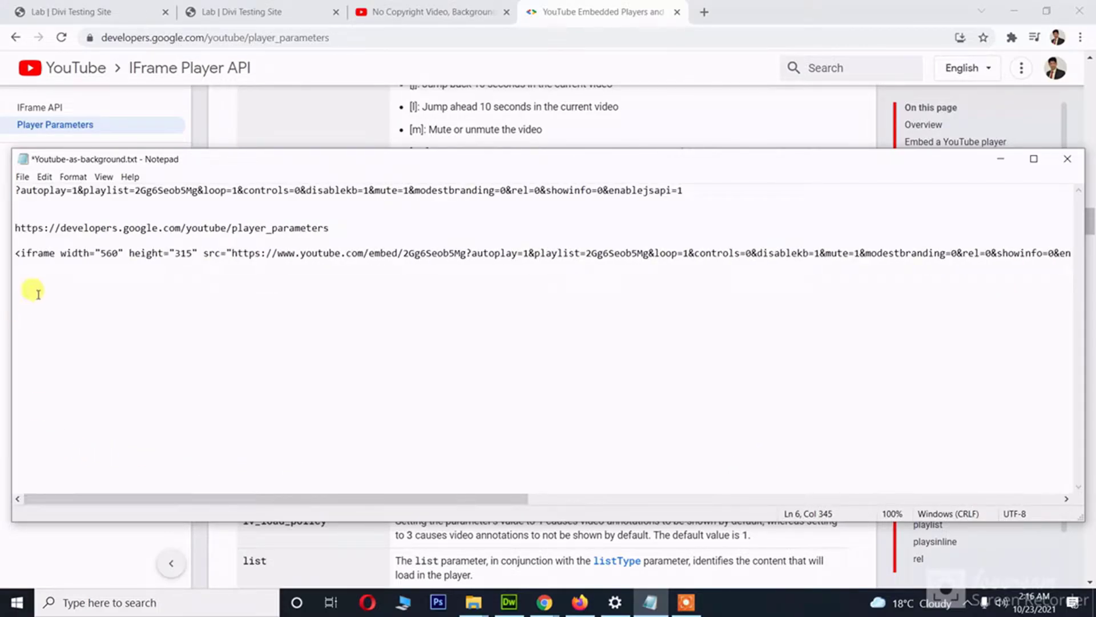
shift+click(19, 255)
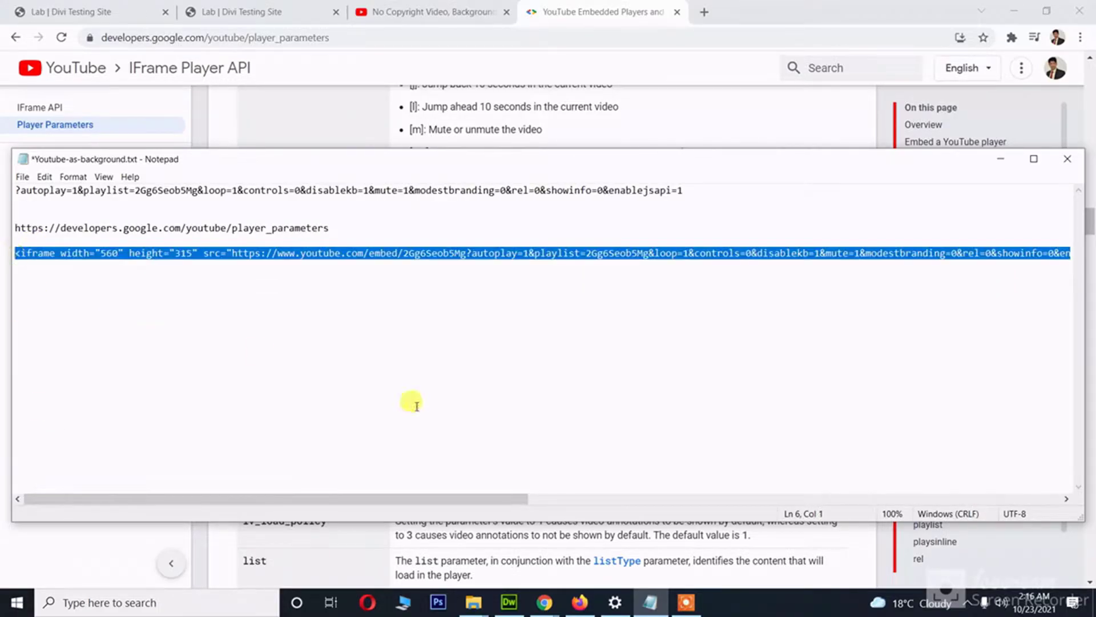
Add a one-column row below the text module with a Code module, found by searching 'code'
click(120, 12)
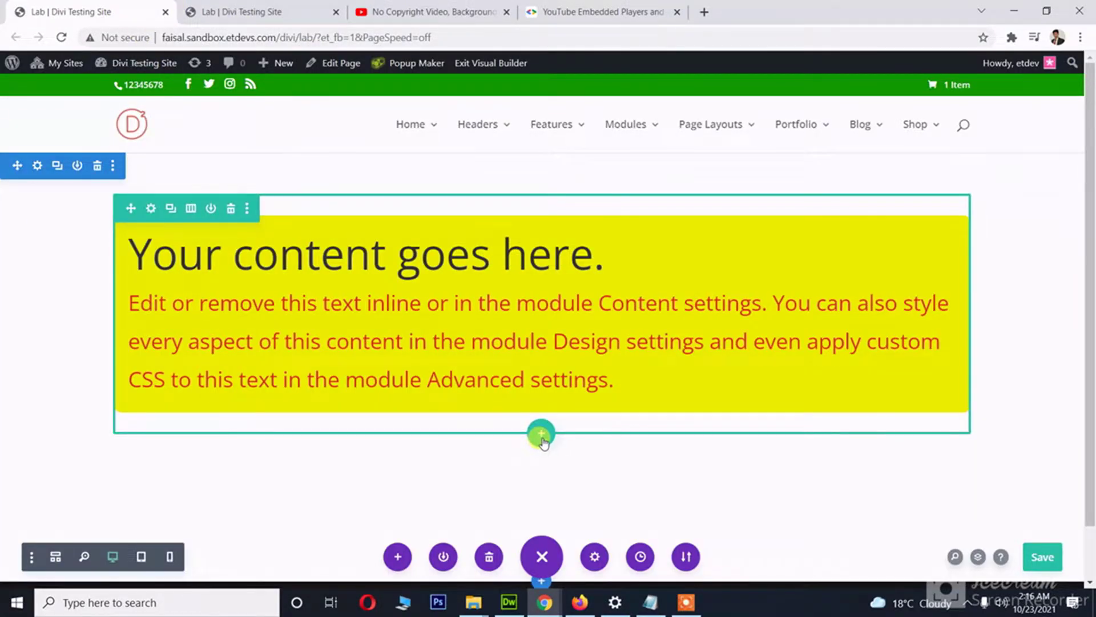
click(541, 437)
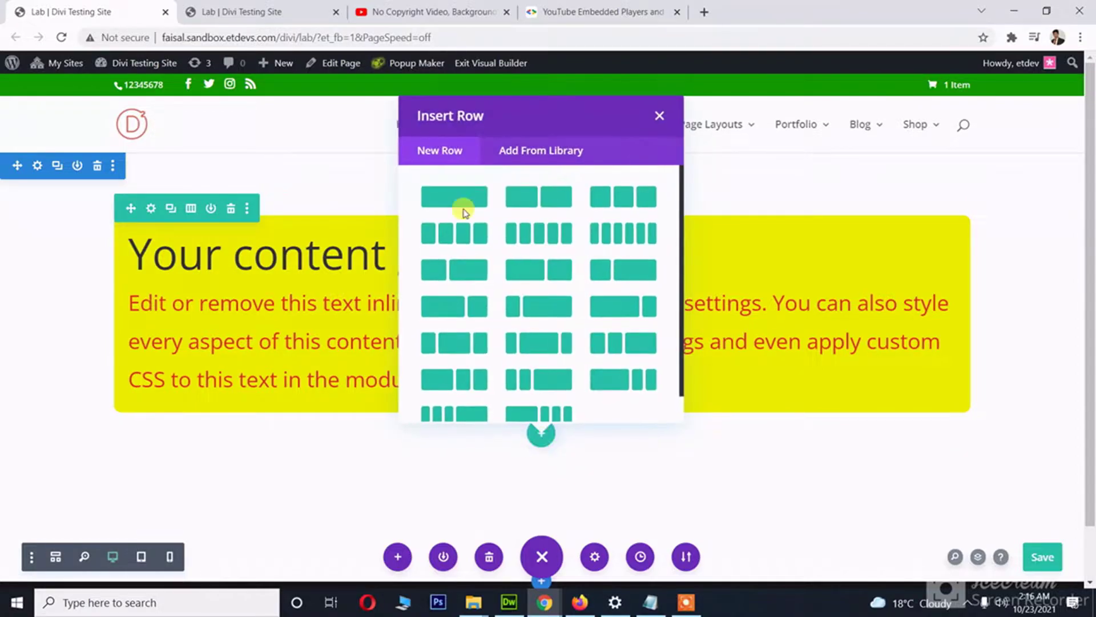
click(465, 206)
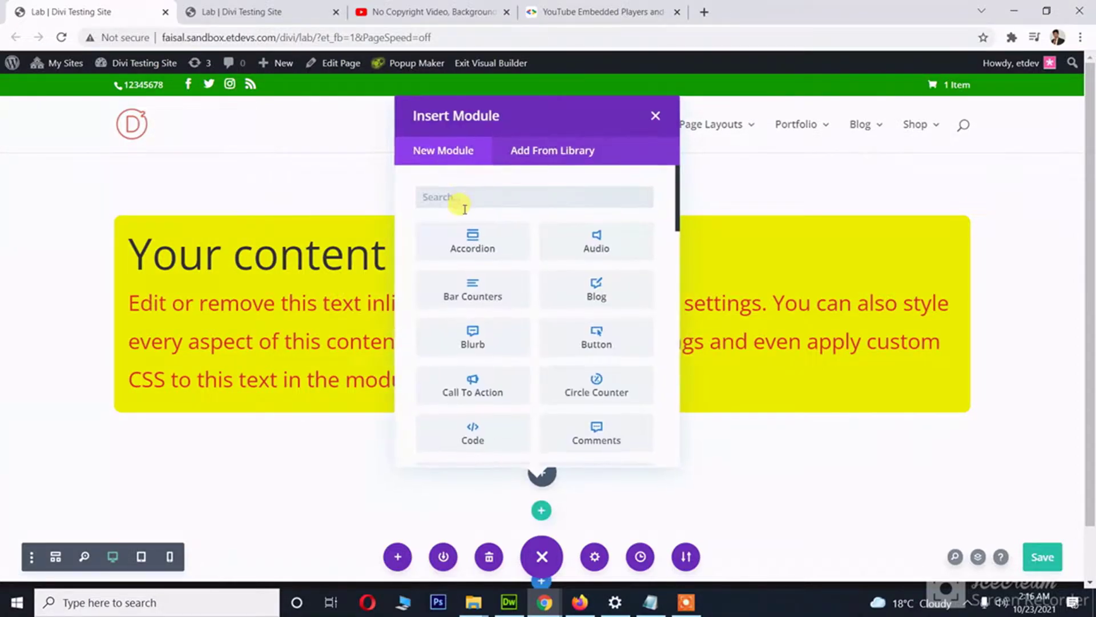
text(clde)
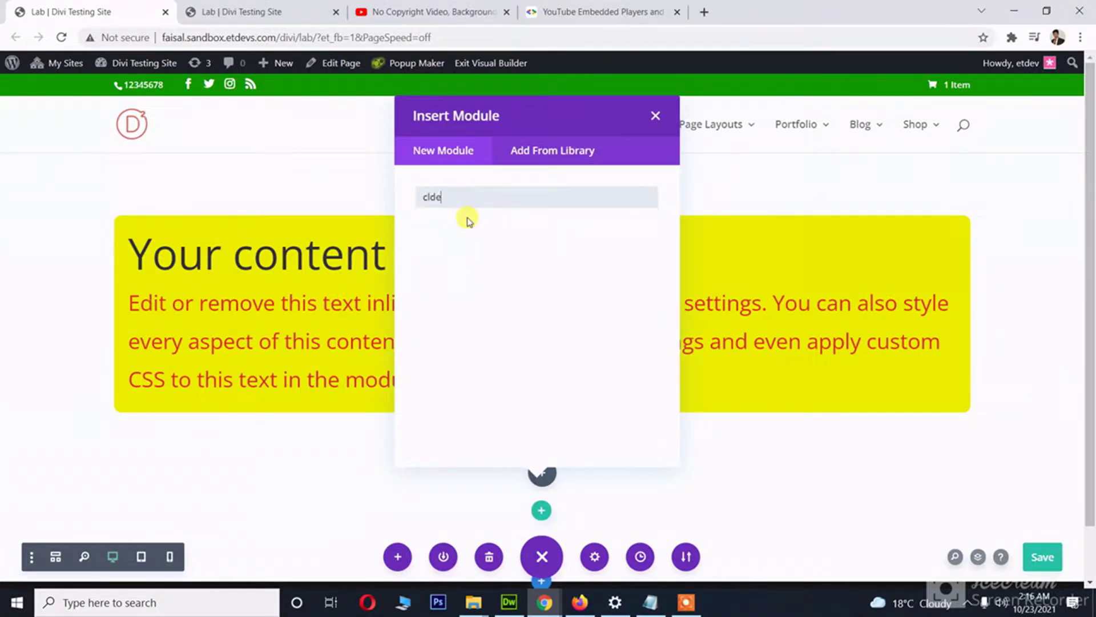
key(BackSpace)
key(BackSpace)
key(BackSpace)
text(ode)
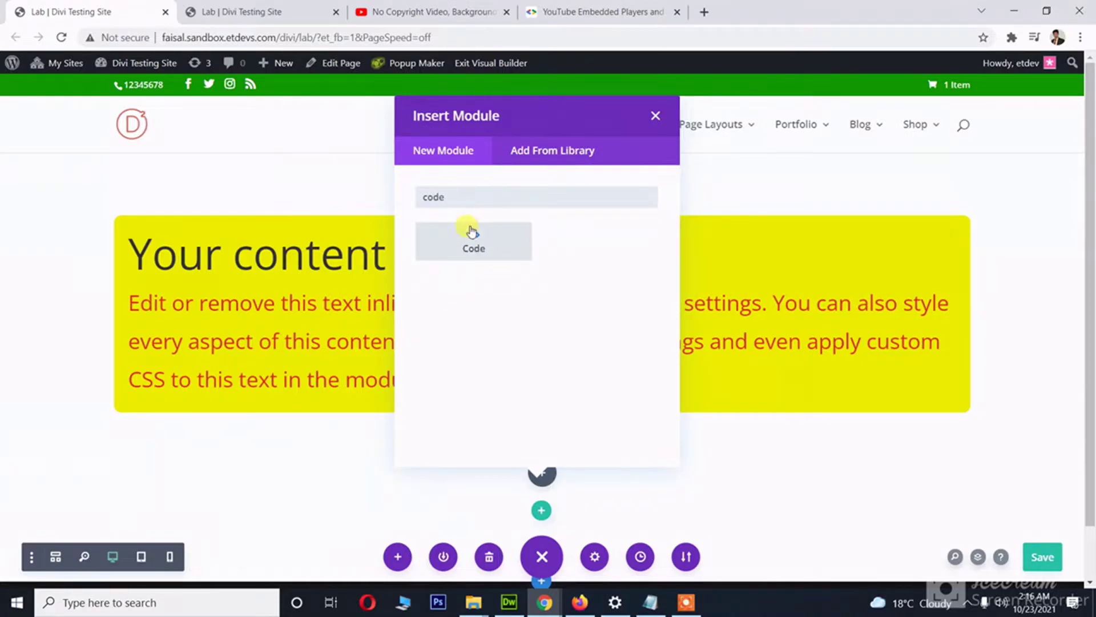
click(472, 231)
Paste the parameterized YouTube iframe into the Code module and save it
click(643, 354)
key(ctrl+v)
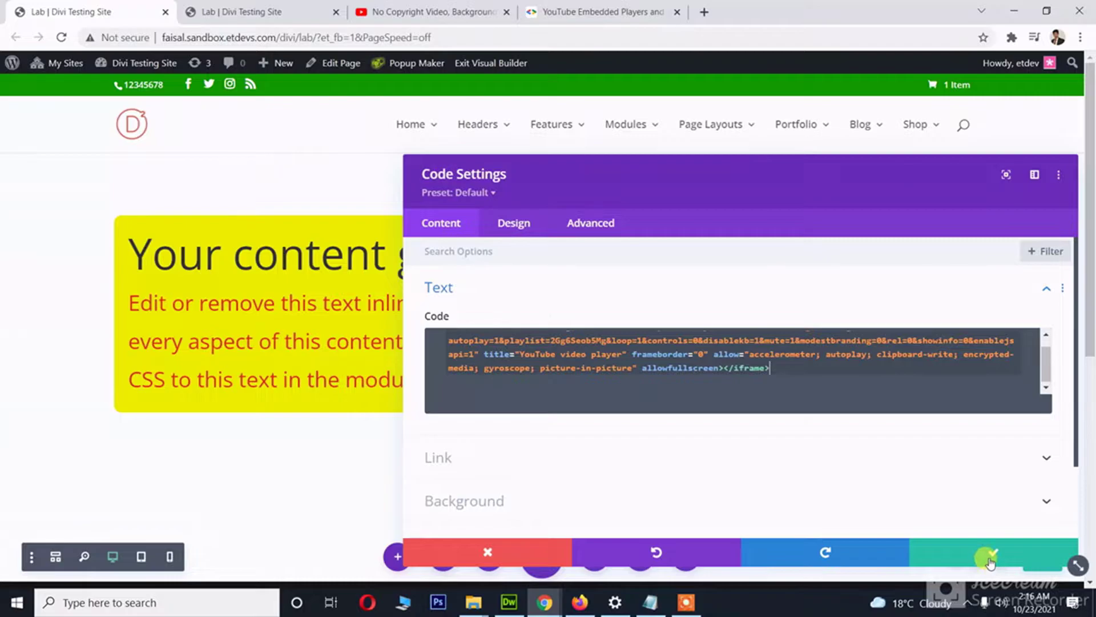
click(991, 560)
scroll(578, 344, down, 5)
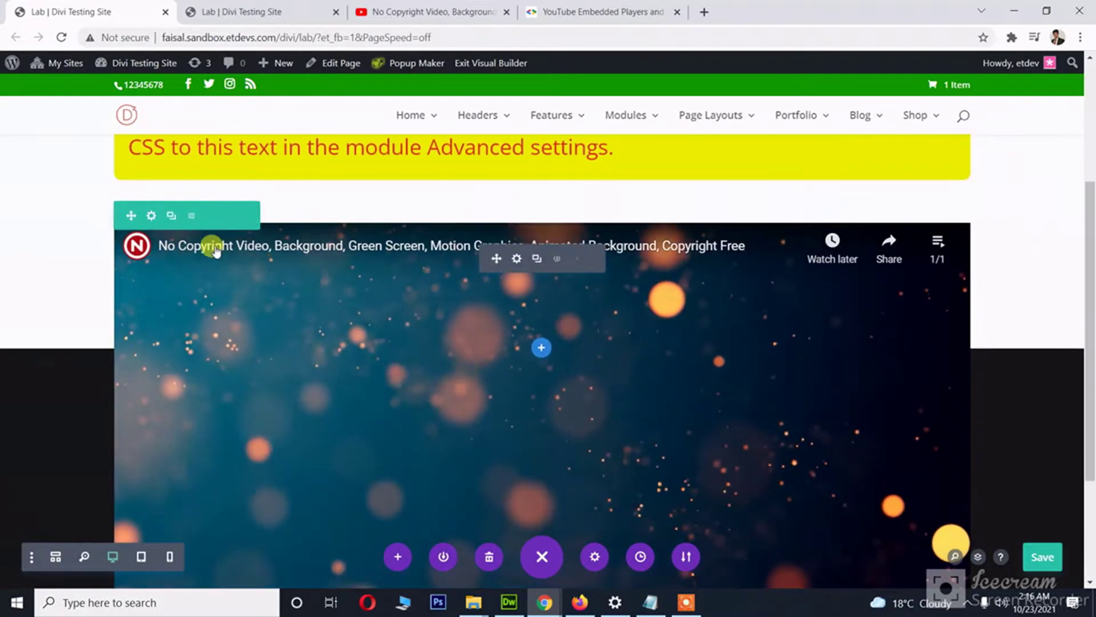
Set the video row's Max Width to 100% under Design > Sizing
click(150, 216)
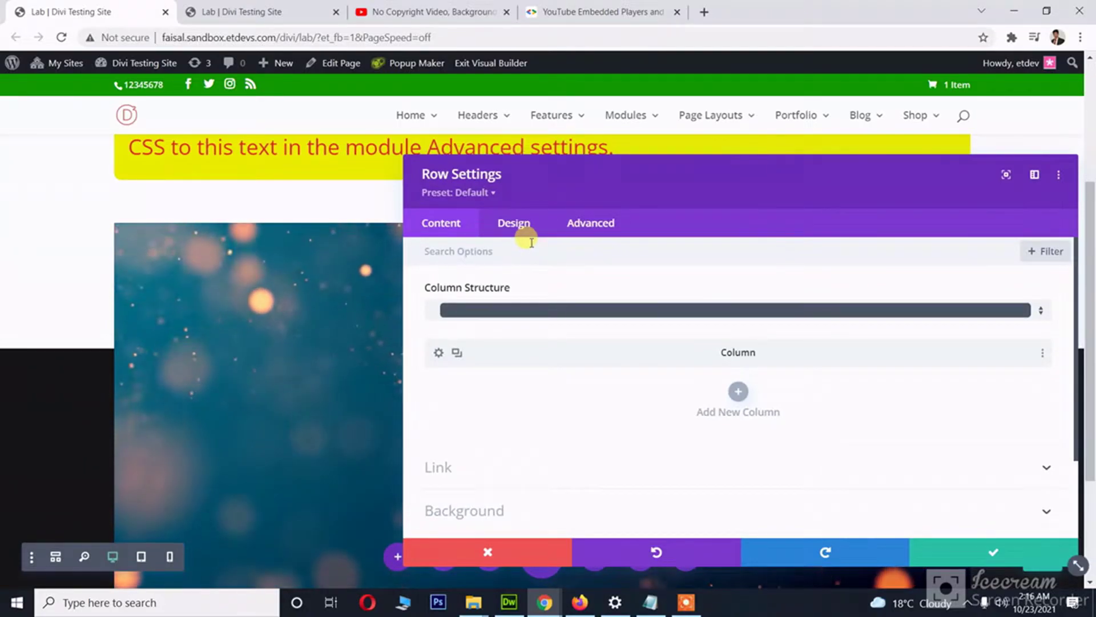
scroll(52, 277, up, 4)
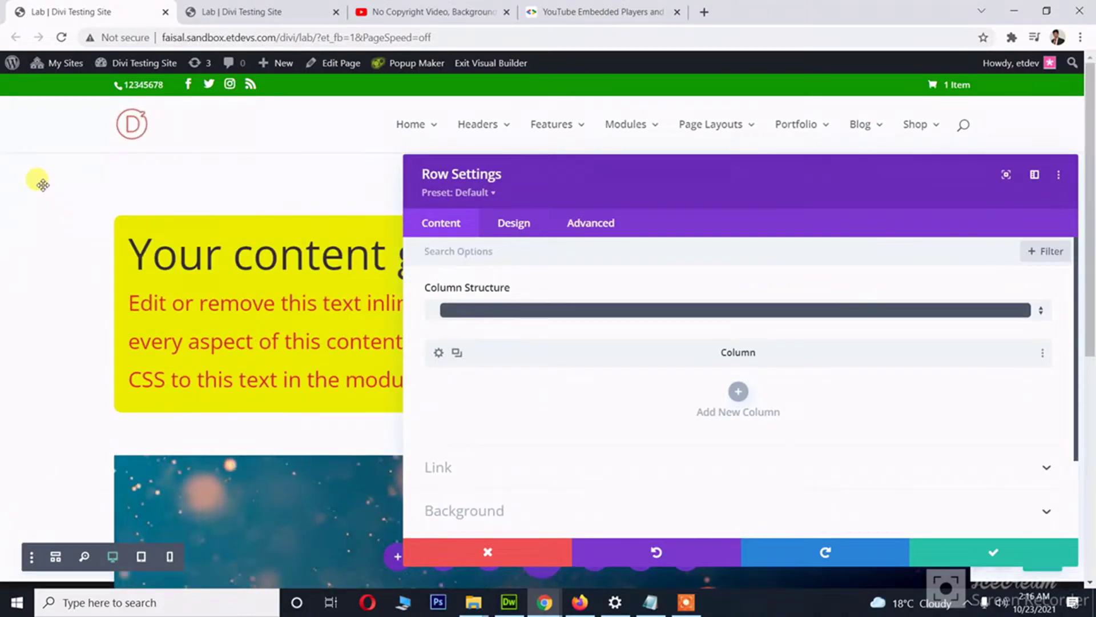
click(994, 553)
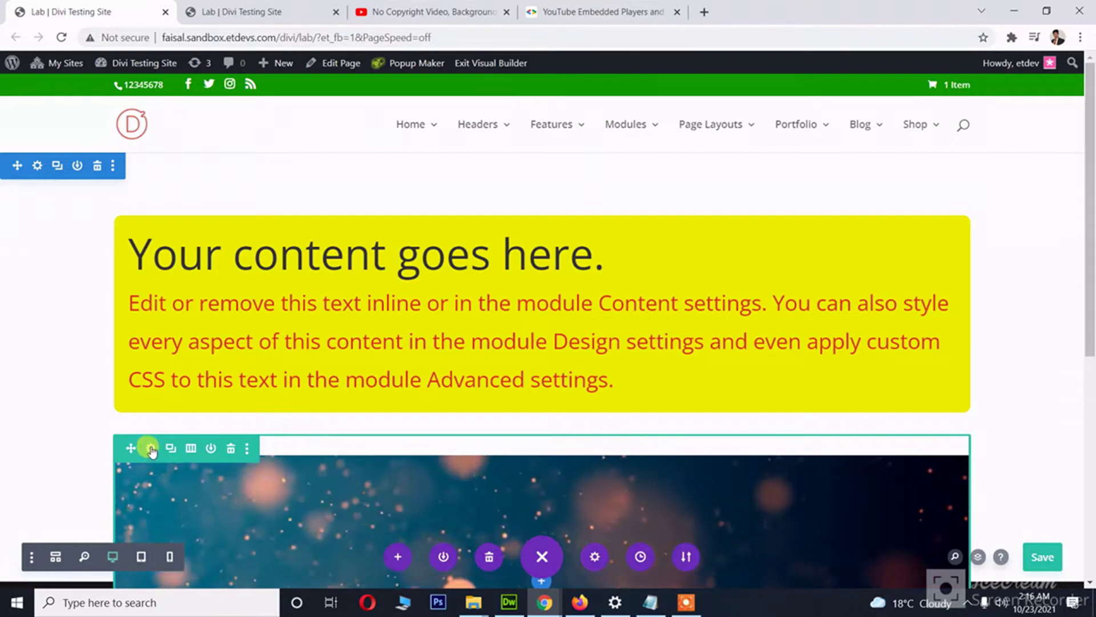
click(157, 457)
click(517, 223)
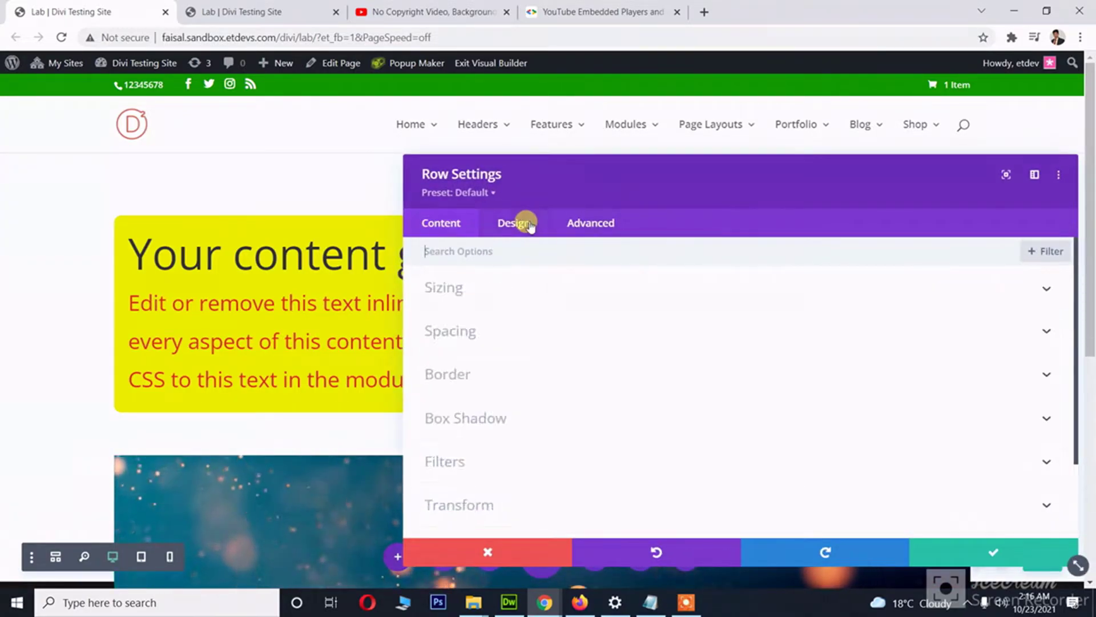
click(470, 290)
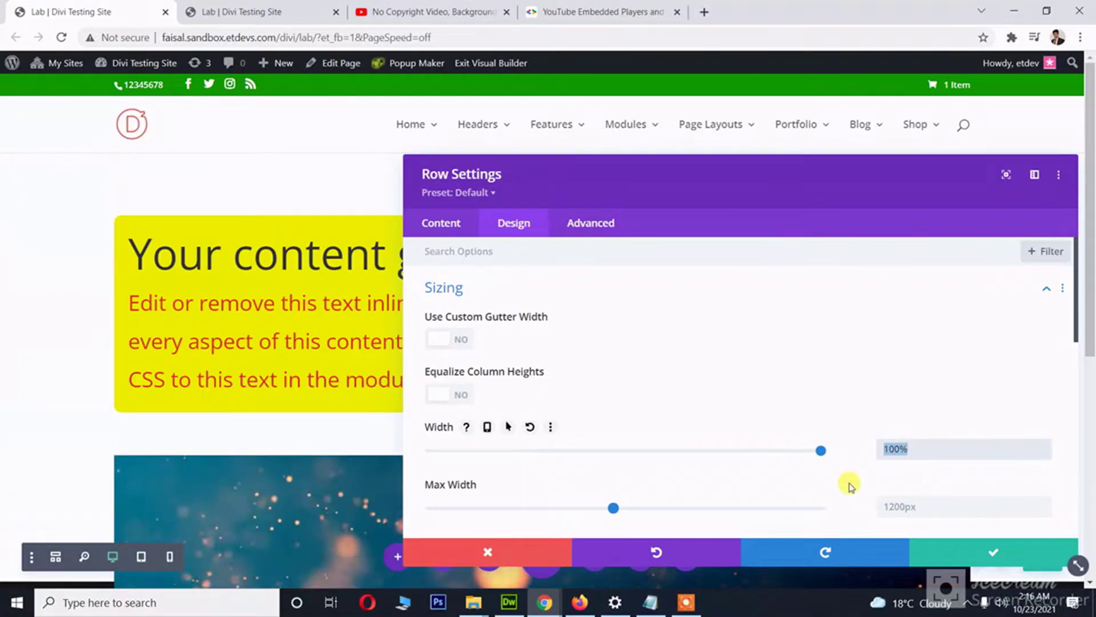
text(100%)
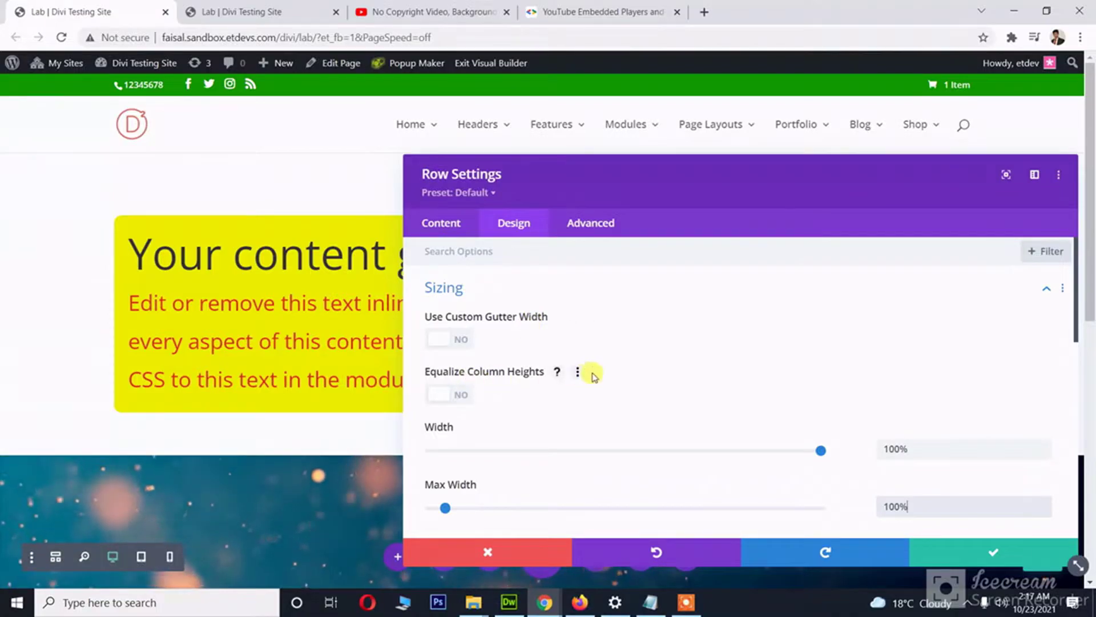
Set the video row's Position to Absolute and its Z Index to -1 under Advanced
click(593, 226)
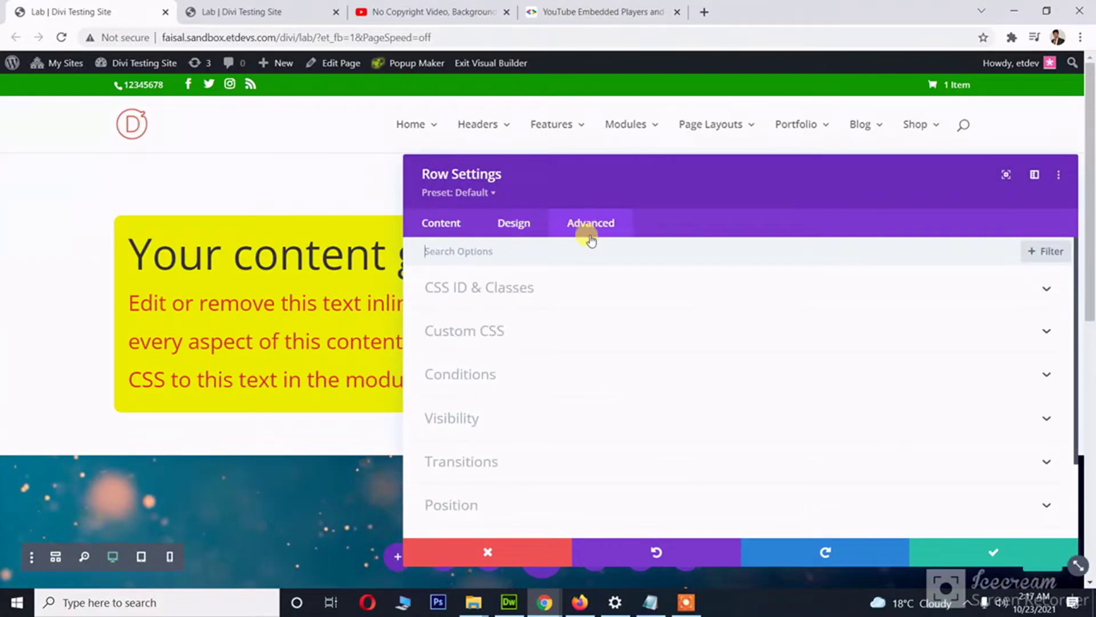
scroll(655, 357, down, 2)
click(490, 414)
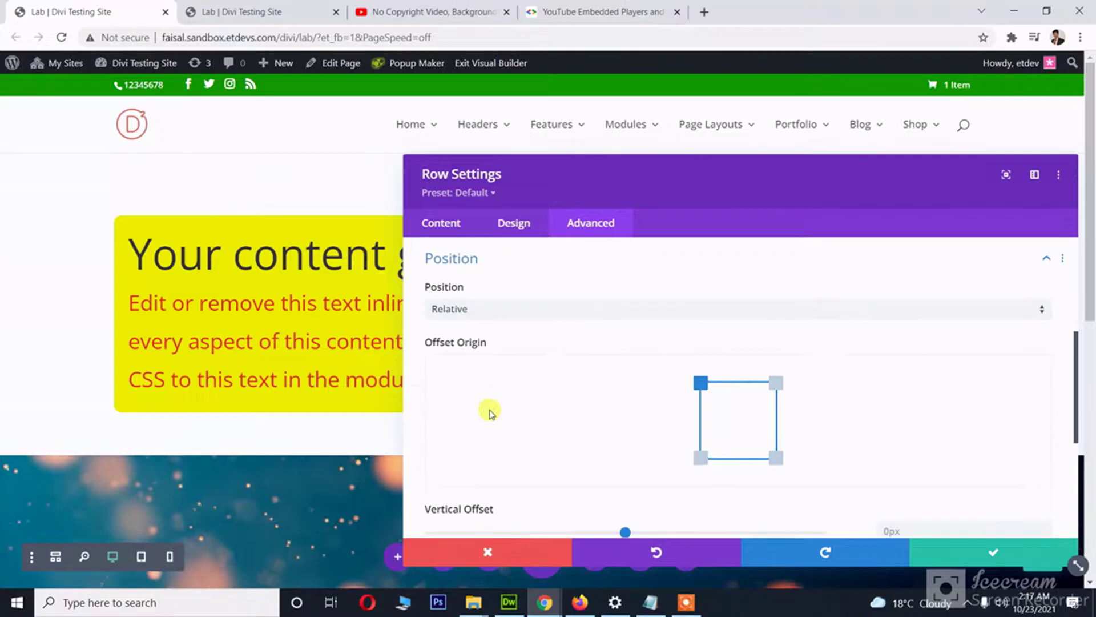
click(476, 311)
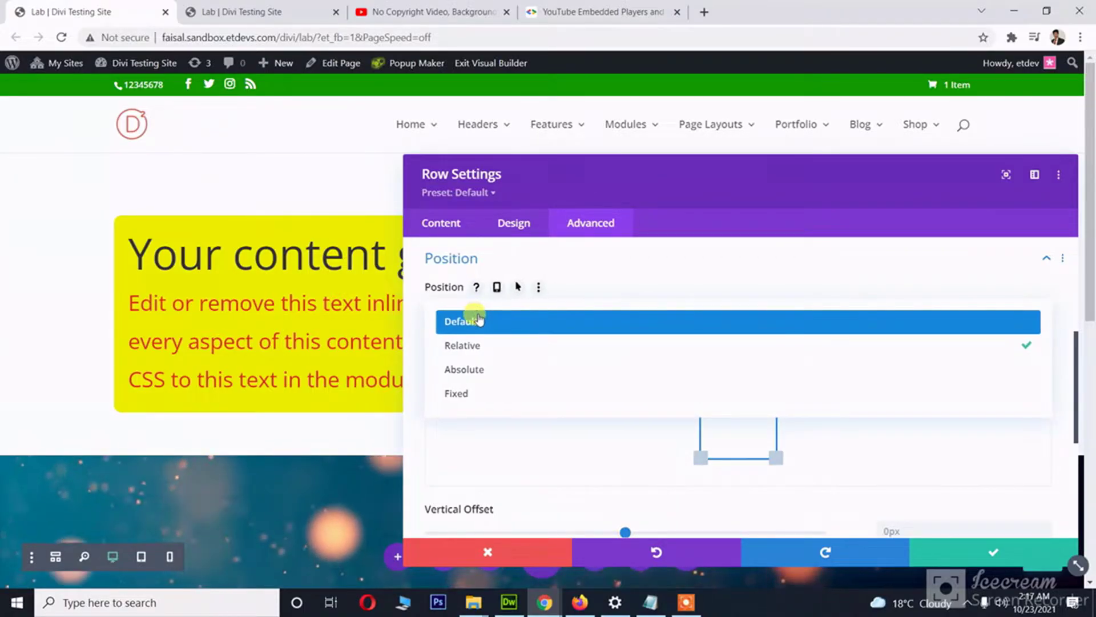
click(483, 370)
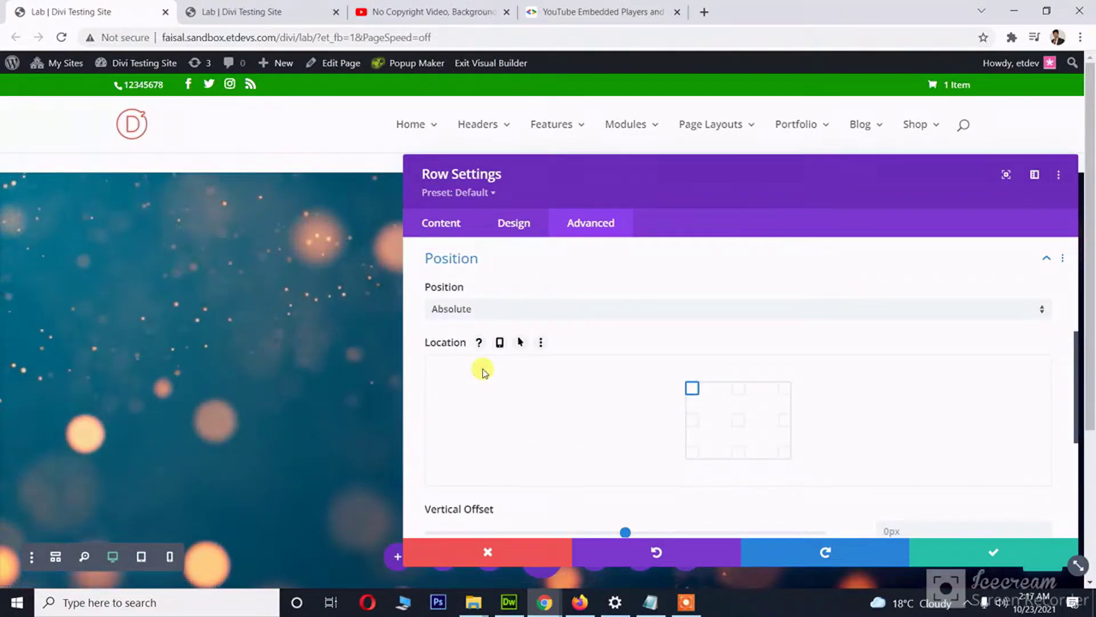
scroll(925, 428, down, 1)
scroll(925, 428, down, 3)
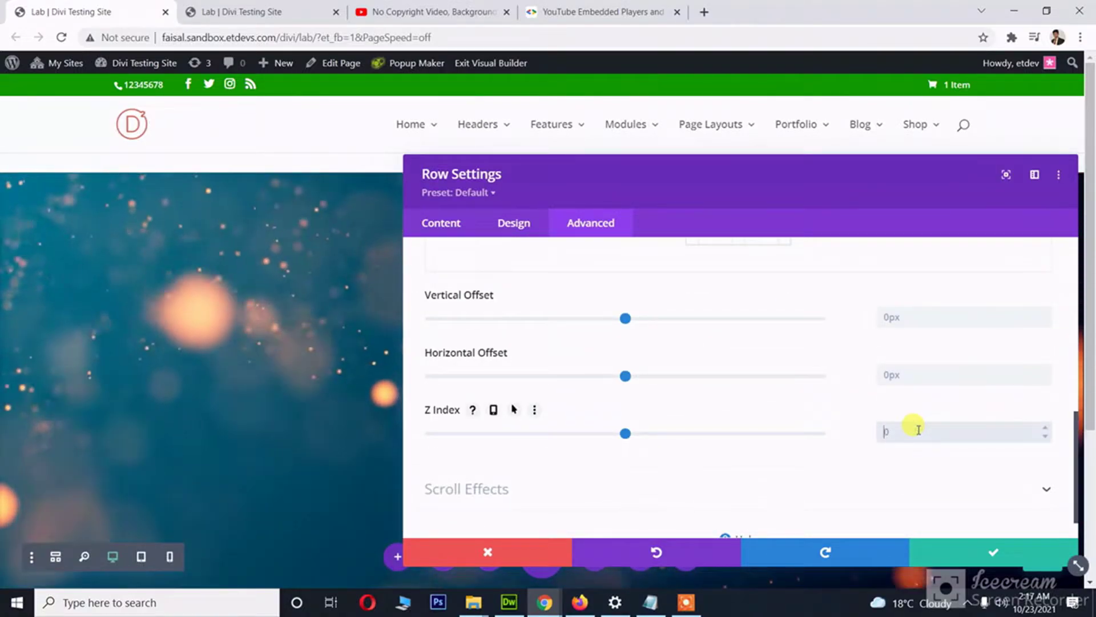
click(918, 429)
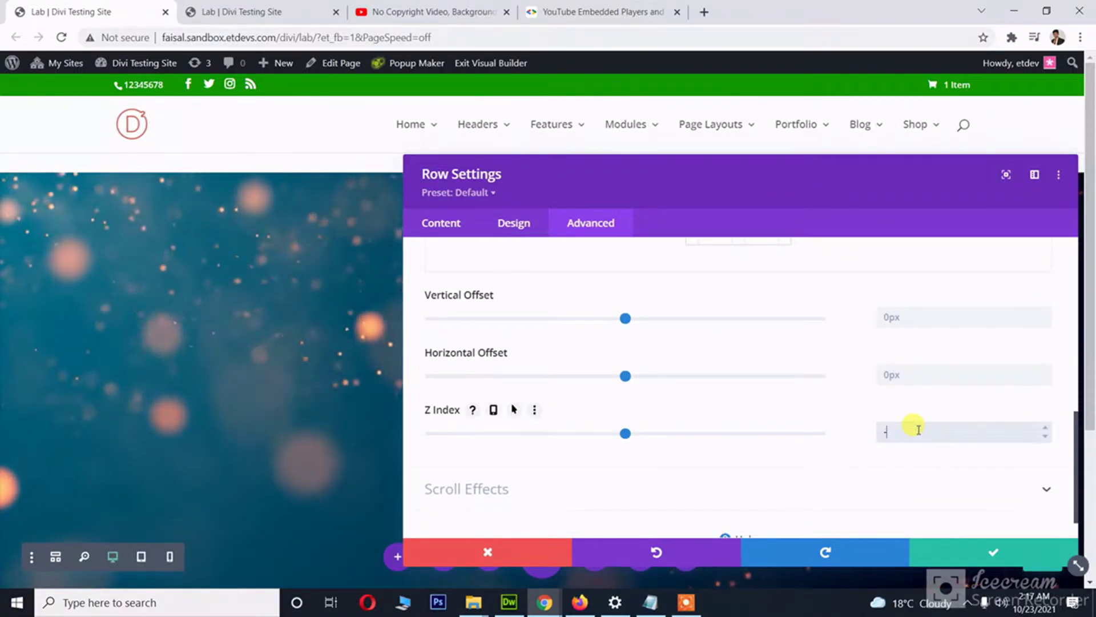
text(-1)
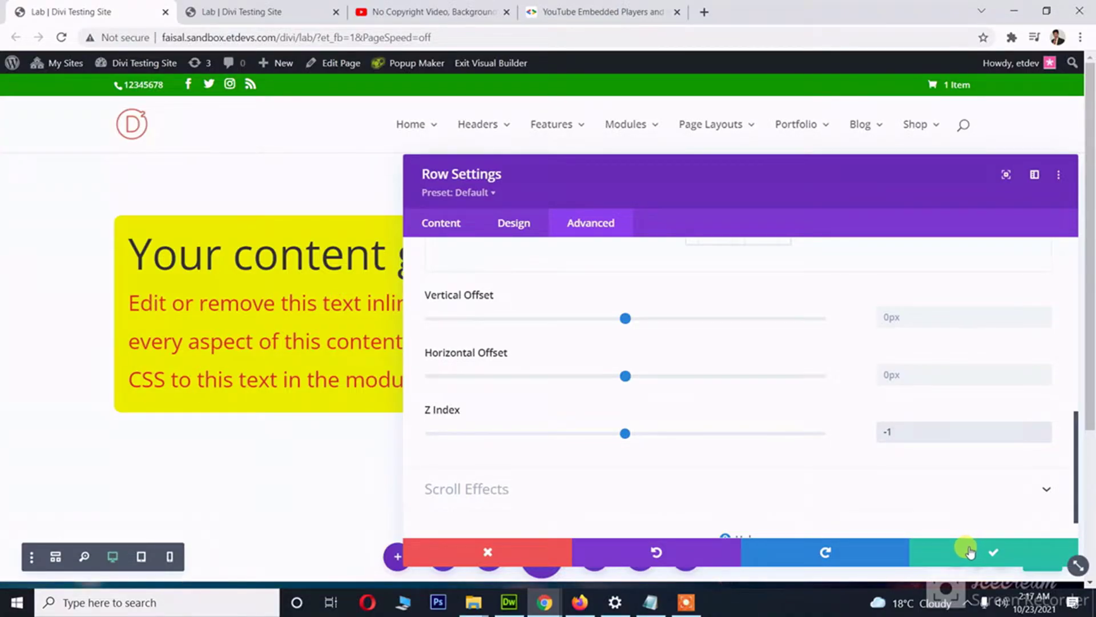
Save the row's Absolute position and -1 Z Index settings
click(965, 553)
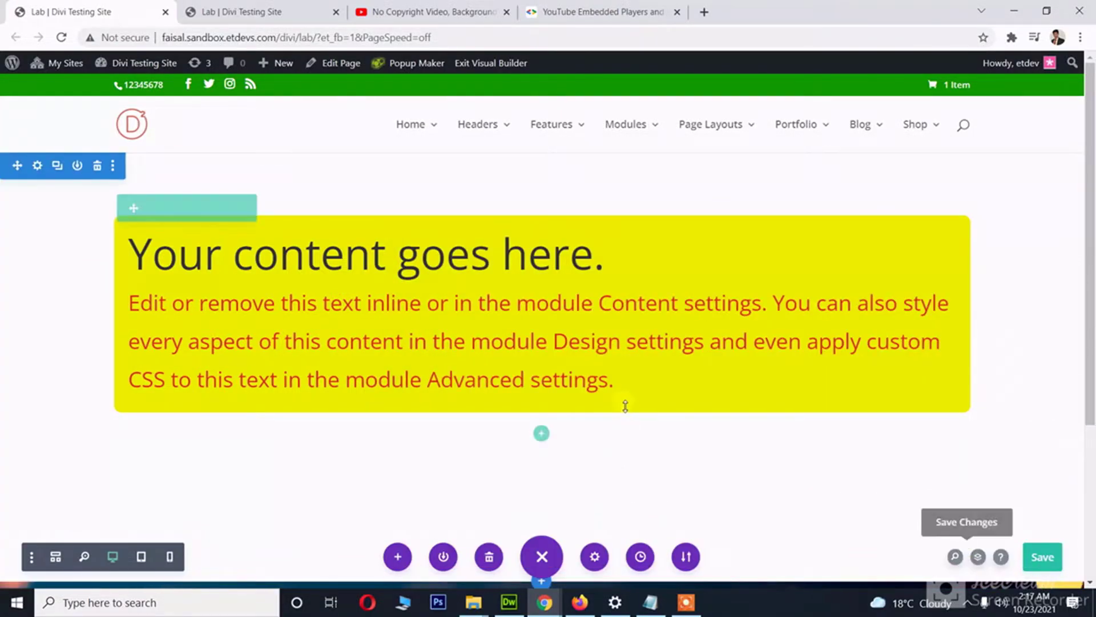
scroll(622, 403, down, 4)
scroll(624, 403, up, 4)
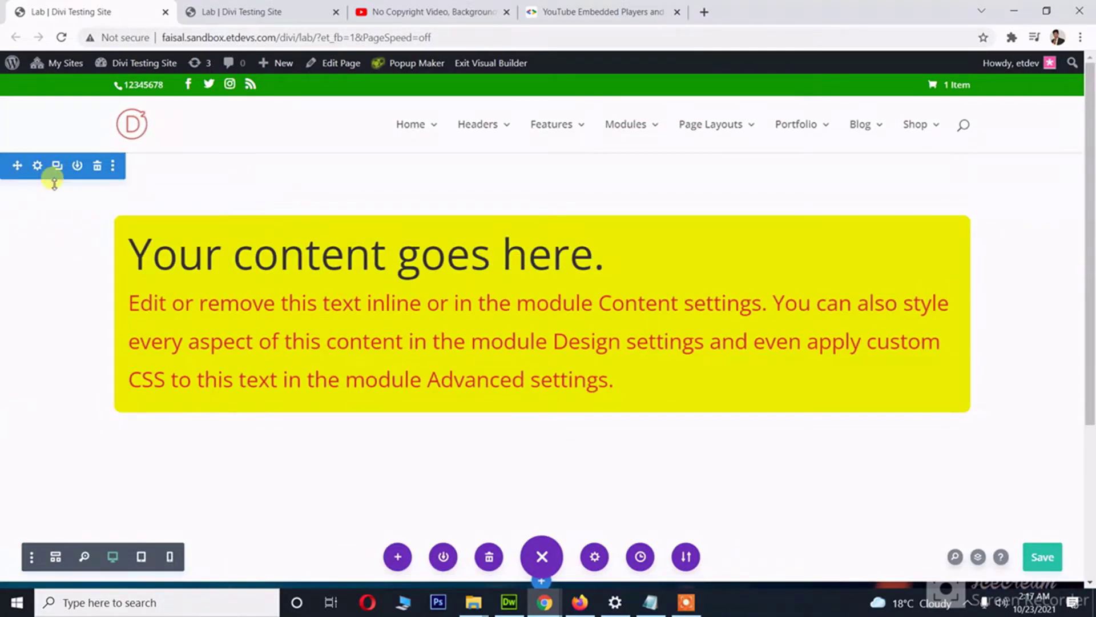
Set the section background to white at zero opacity, rgba(255,255,255,0), and save
click(37, 165)
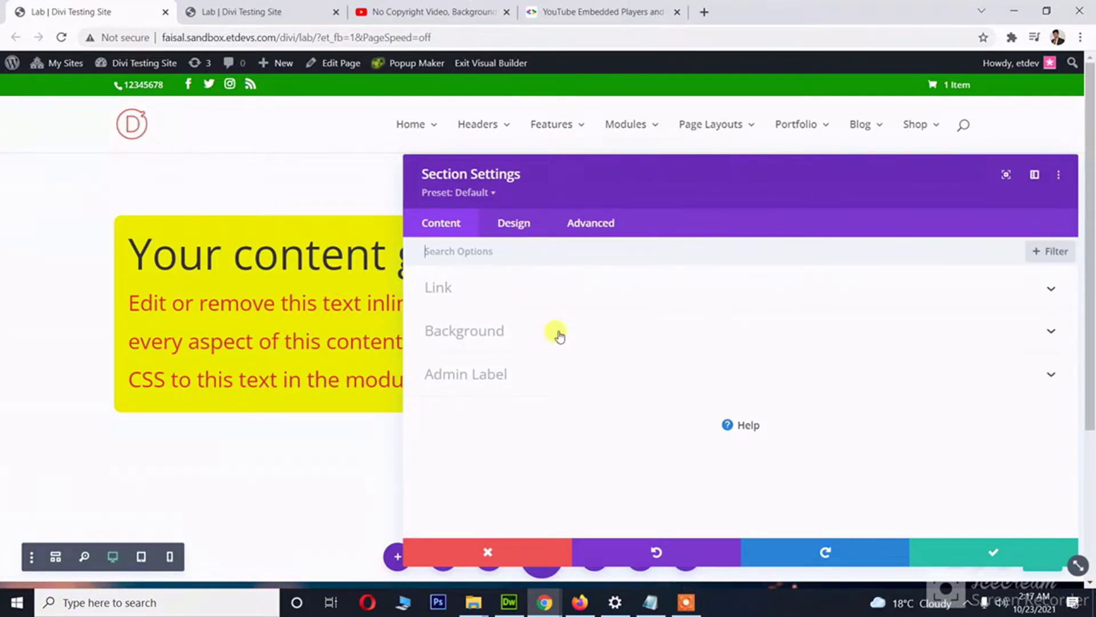
click(522, 337)
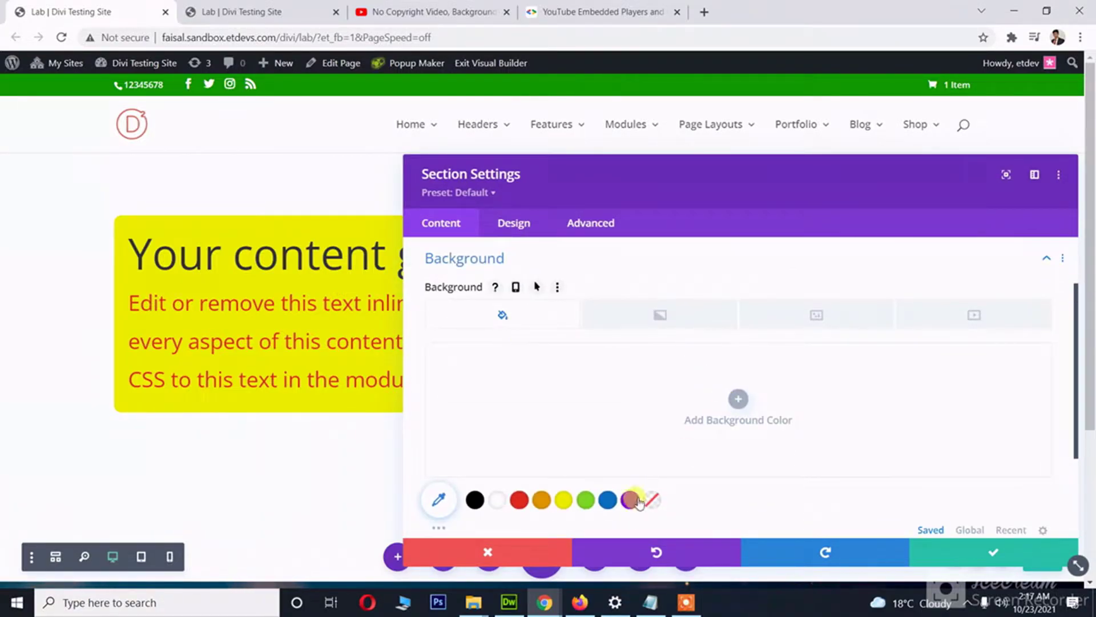
click(500, 501)
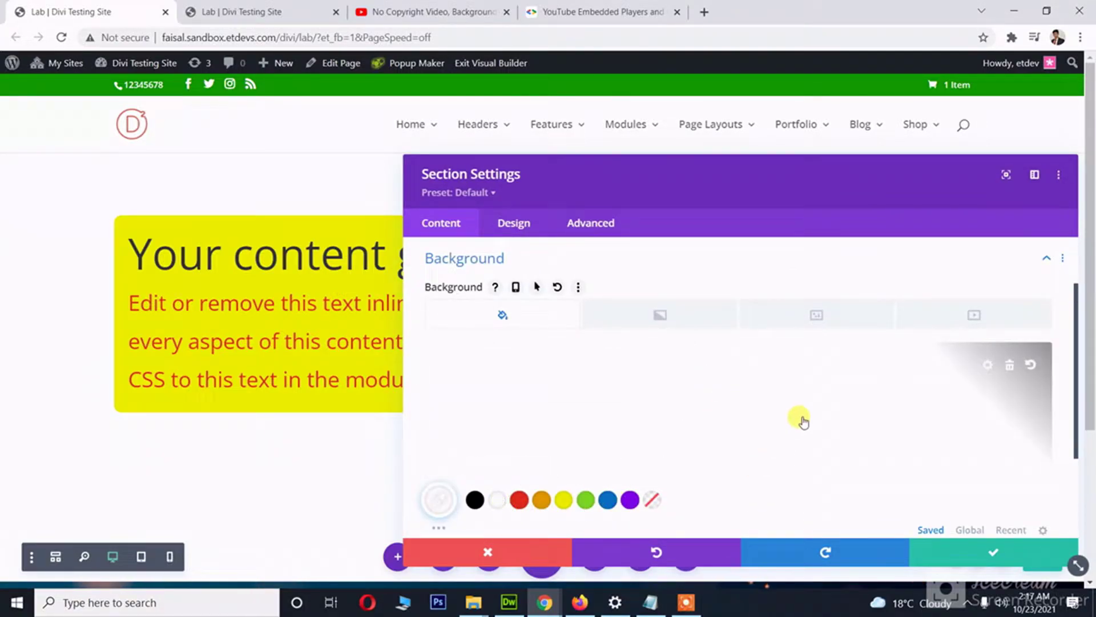
click(993, 365)
scroll(1015, 360, down, 1)
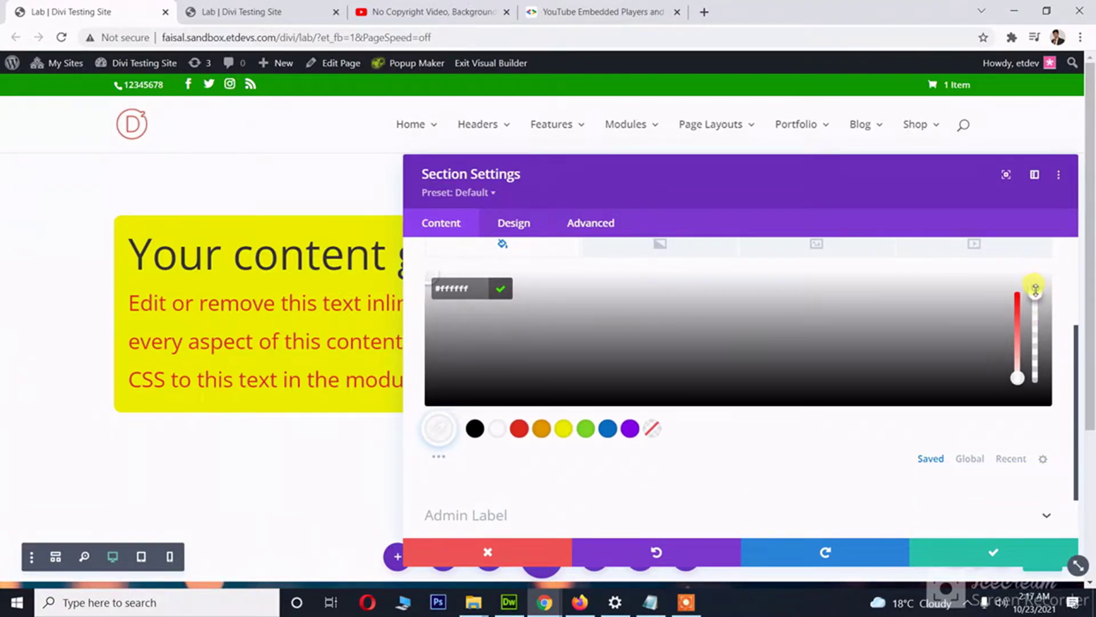
drag(1042, 324, 1036, 392)
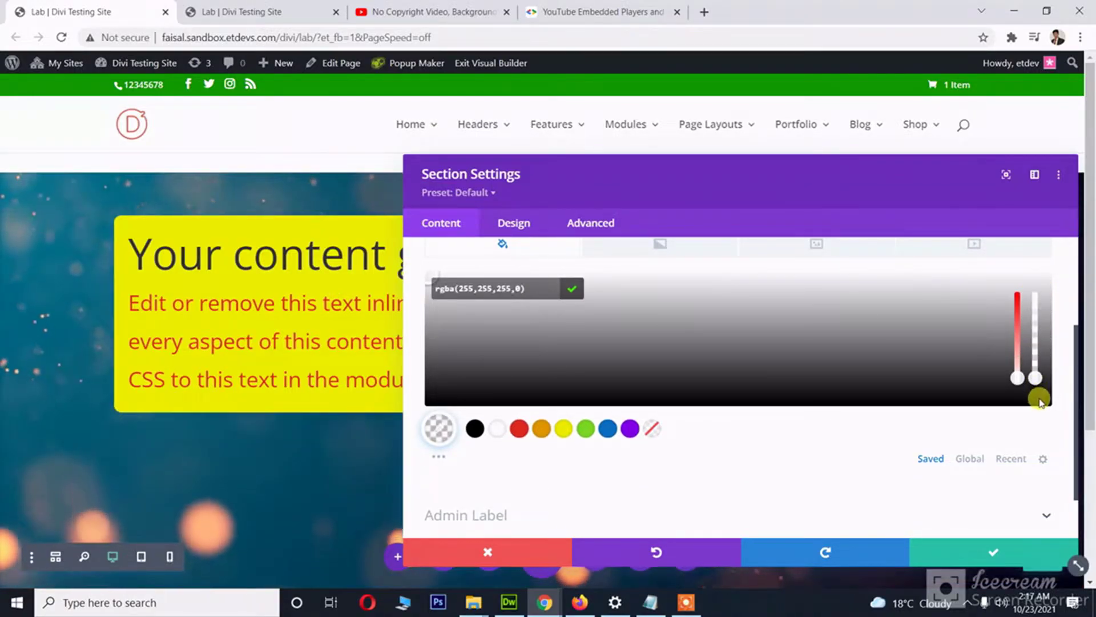
click(1008, 551)
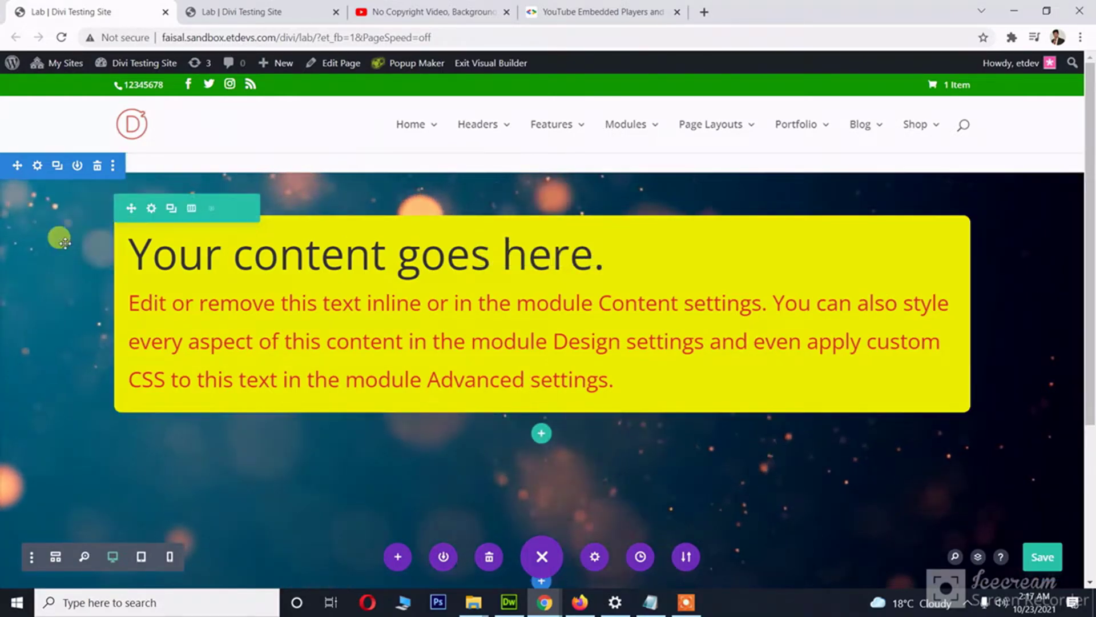
In wireframe view, give the video row 0px top and bottom padding under Design > Spacing
click(55, 556)
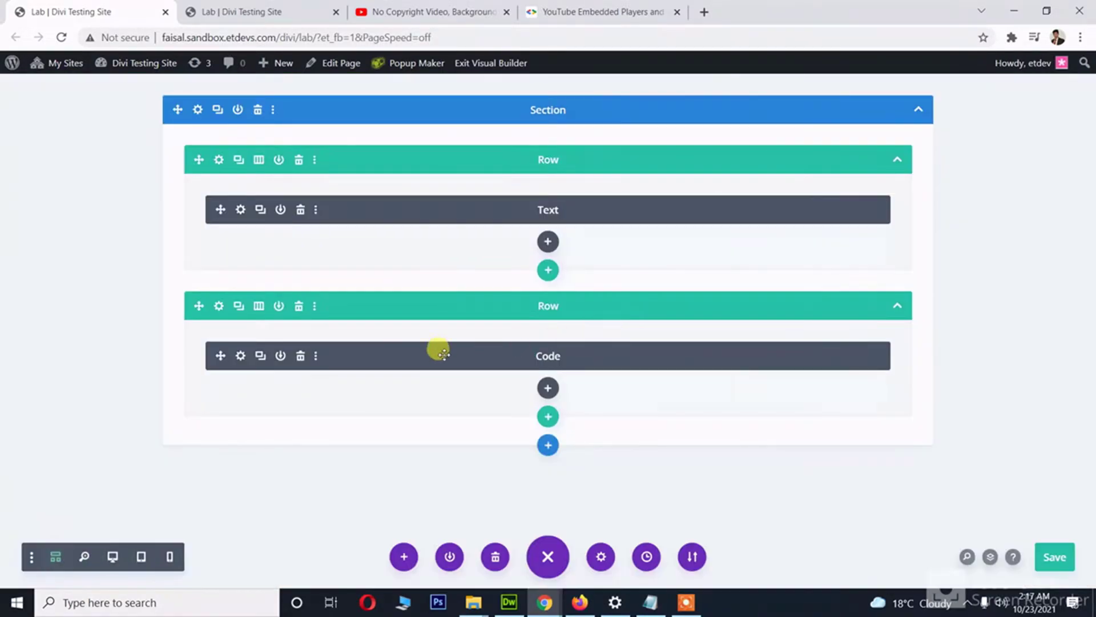
click(219, 306)
click(113, 556)
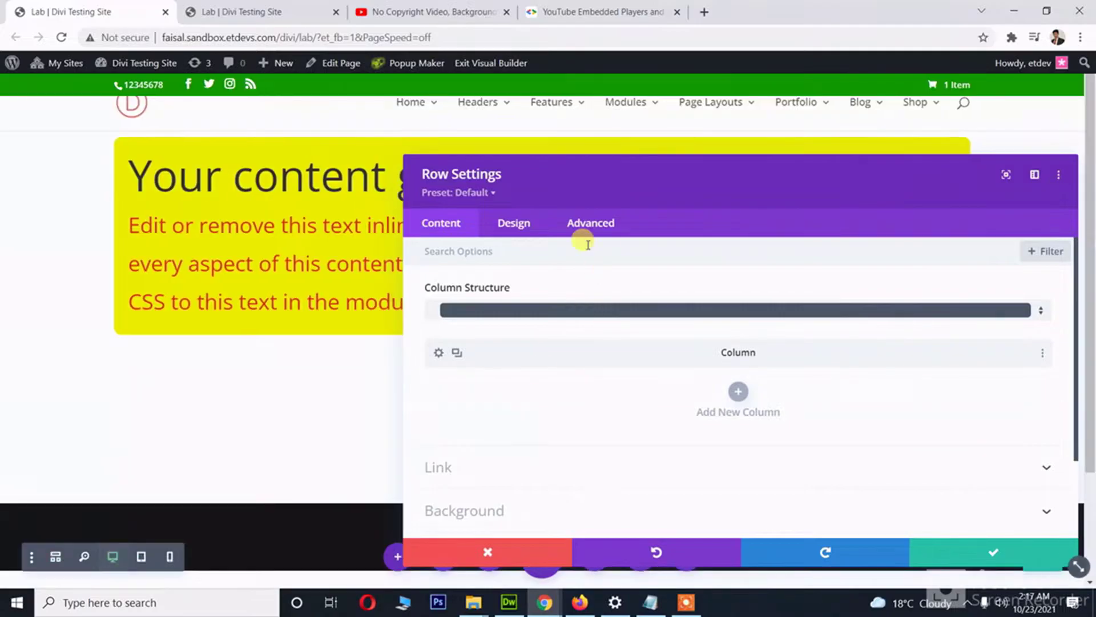
click(525, 222)
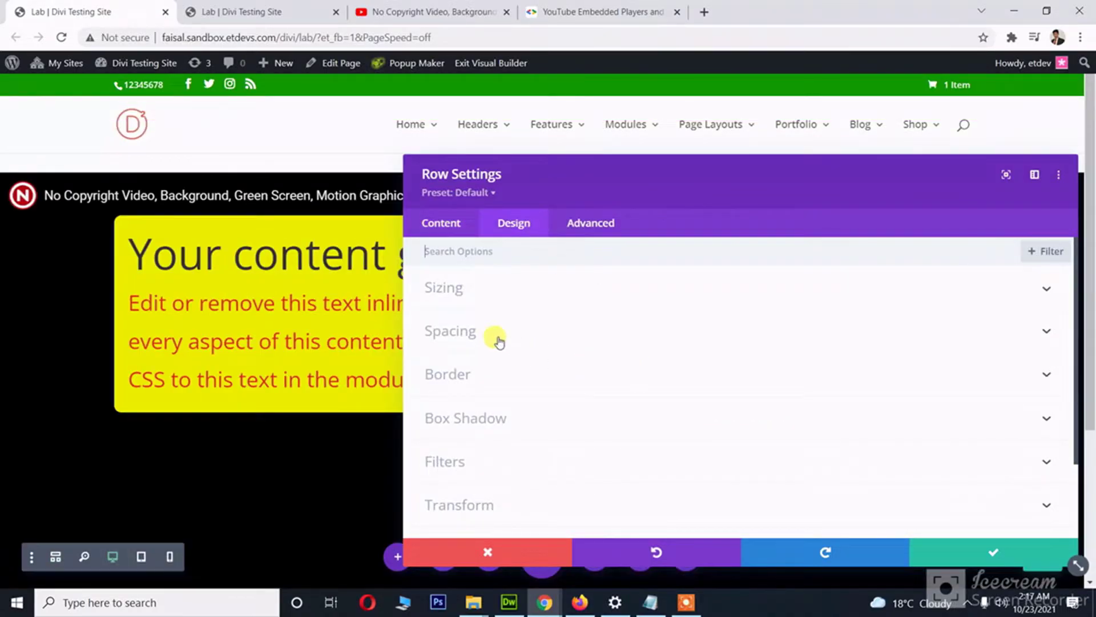
click(499, 341)
click(492, 378)
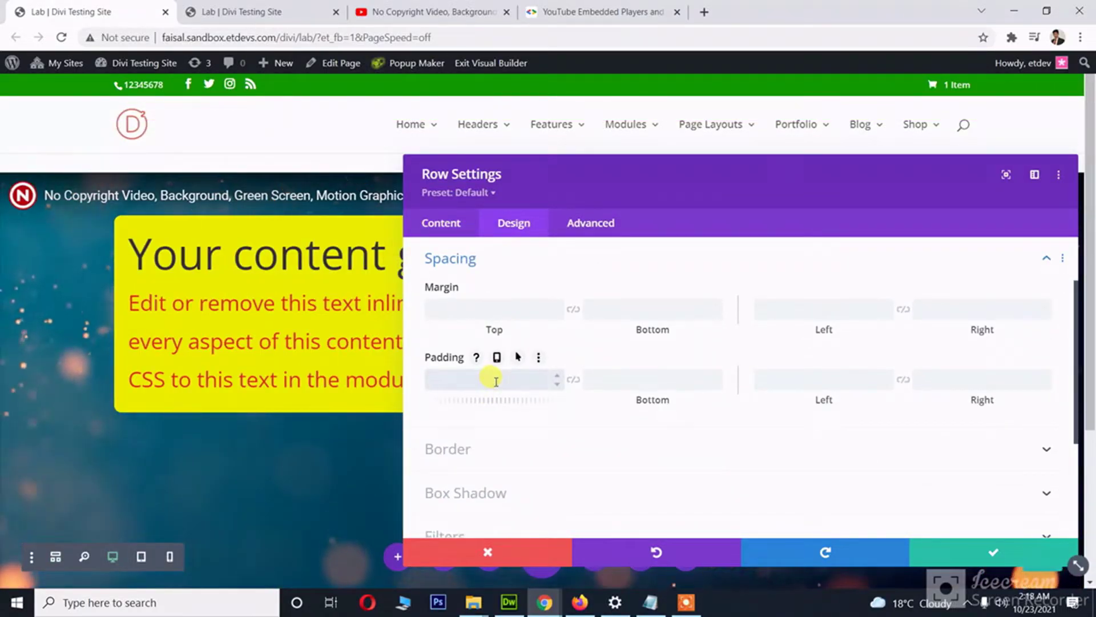
text(0)
click(573, 380)
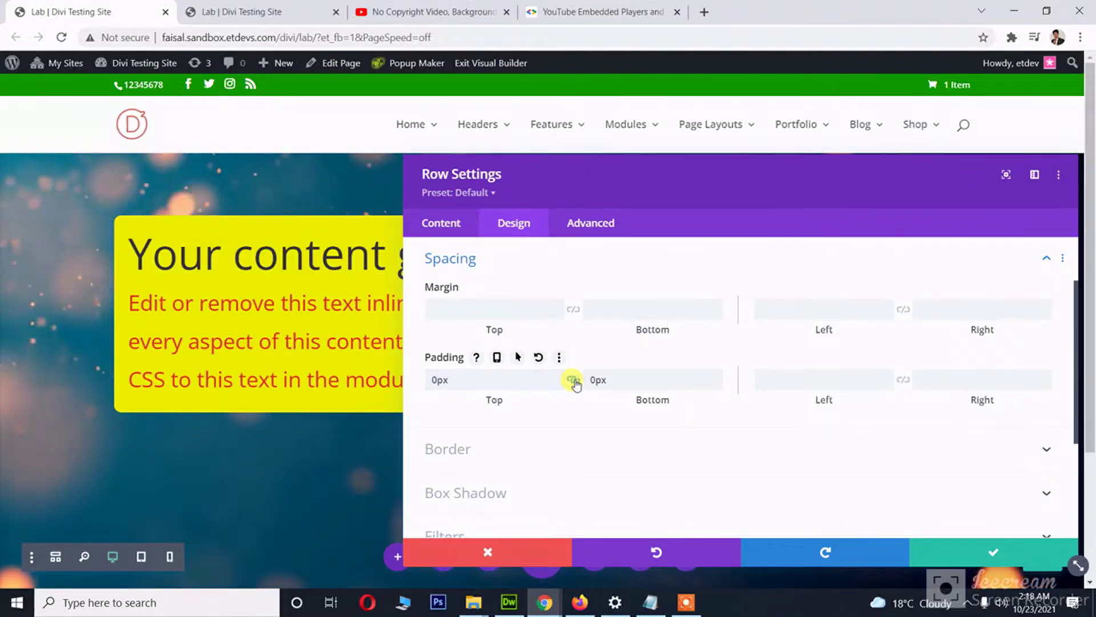
click(993, 552)
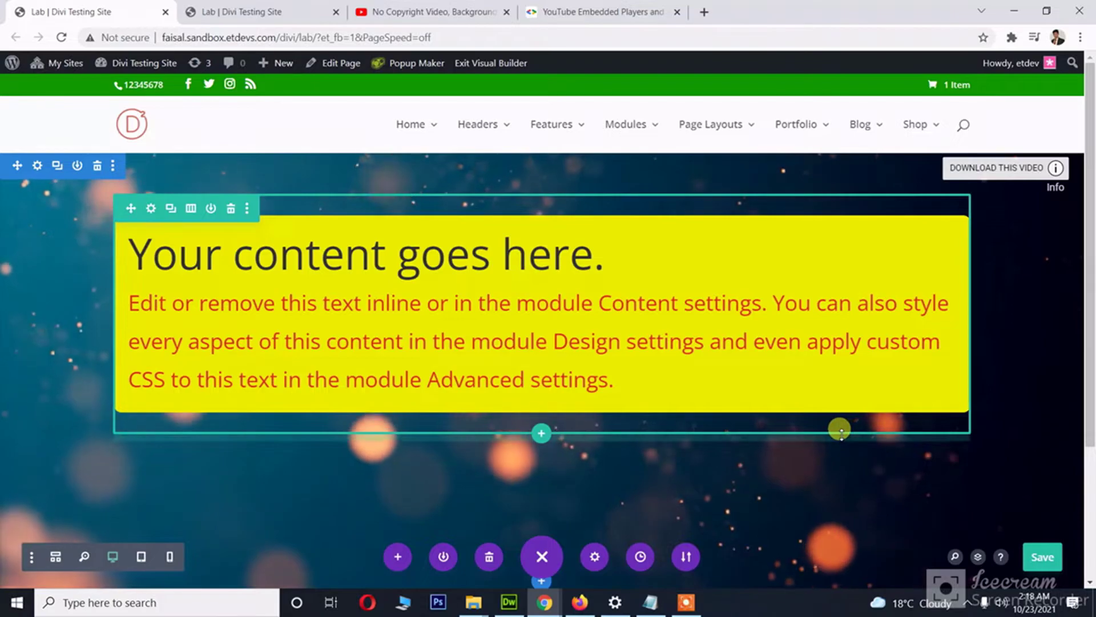
Scroll the page to check the video filling the section behind the text
scroll(855, 437, down, 1)
scroll(855, 438, down, 3)
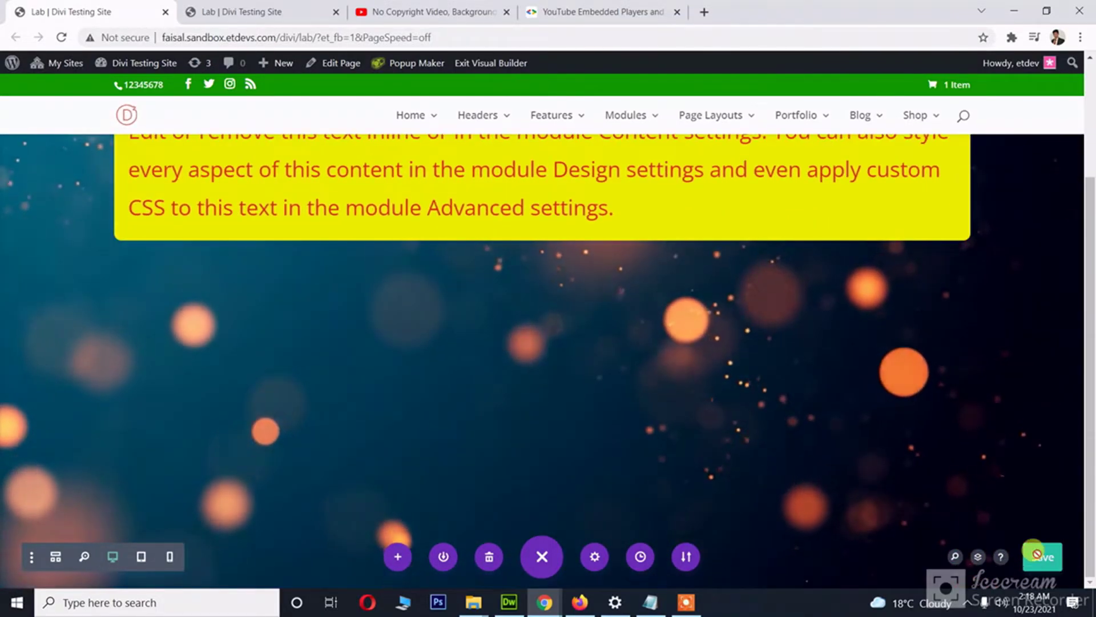
scroll(768, 402, up, 3)
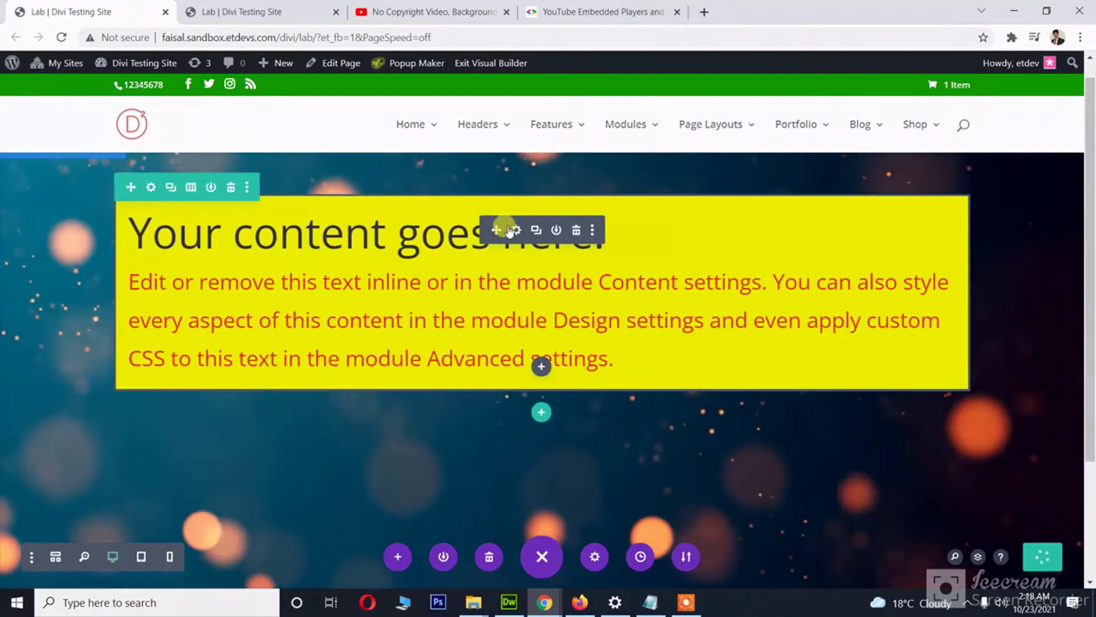
scroll(106, 223, up, 1)
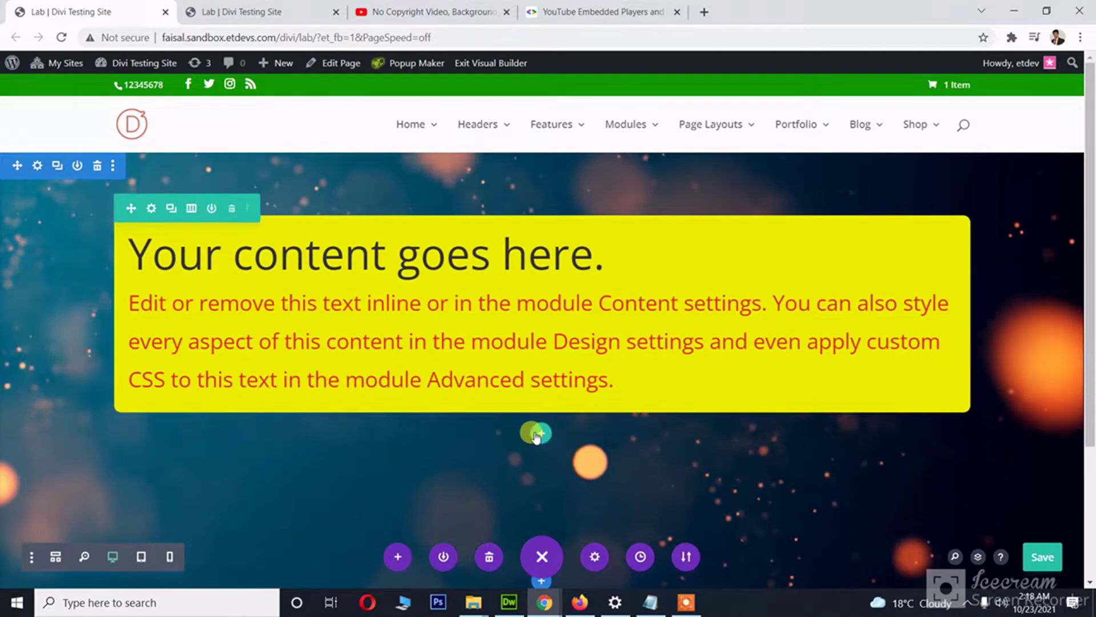
Insert a new row with a Text module and give it an orange background
click(538, 435)
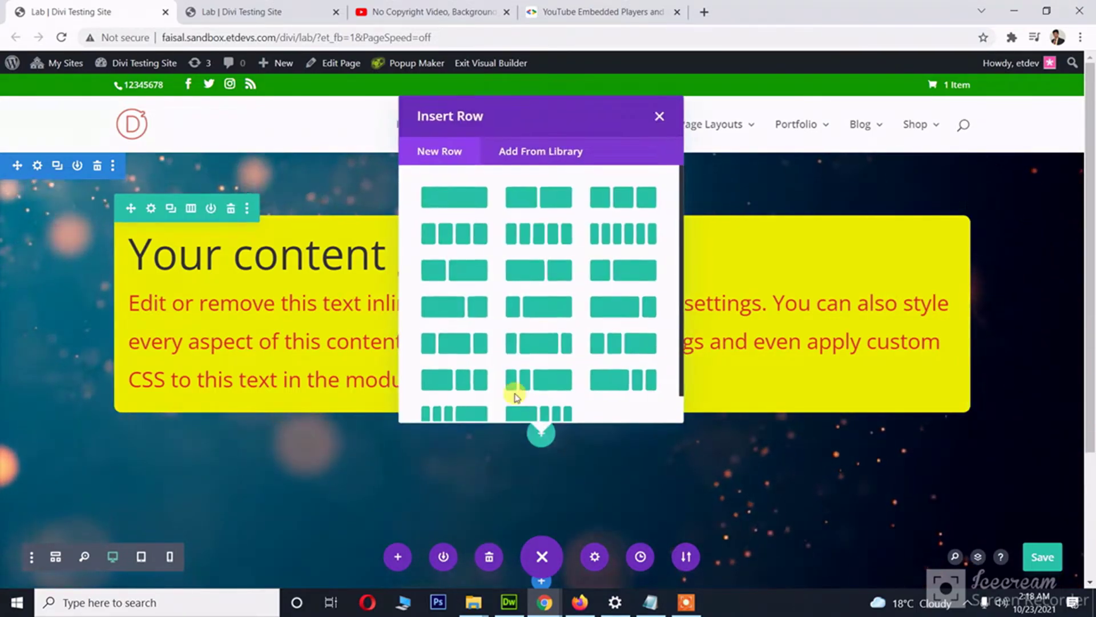
click(468, 237)
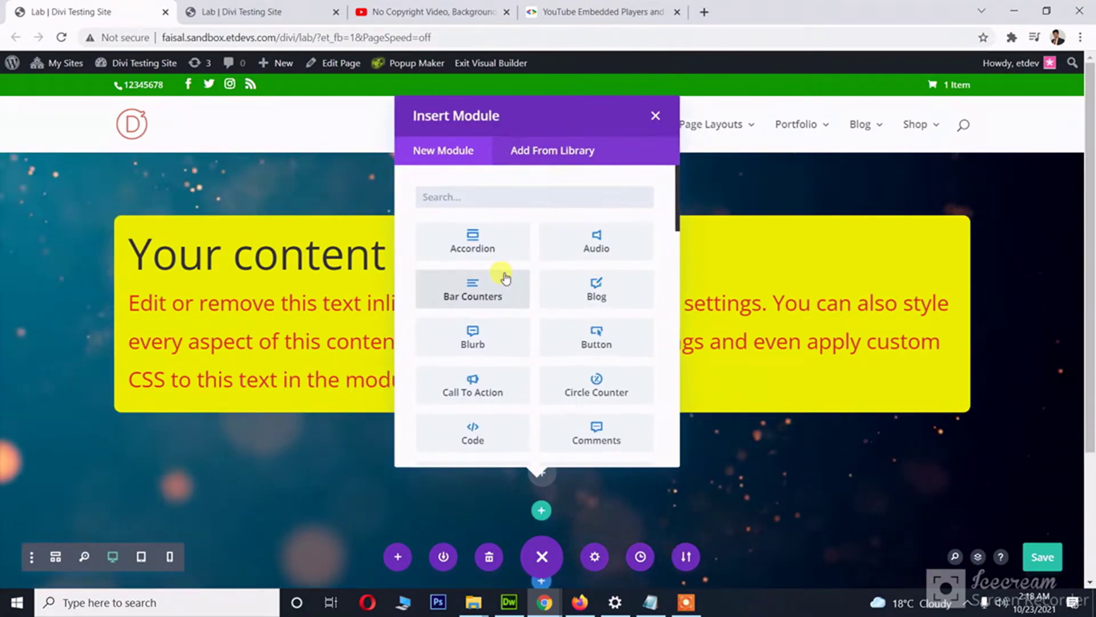
text(text)
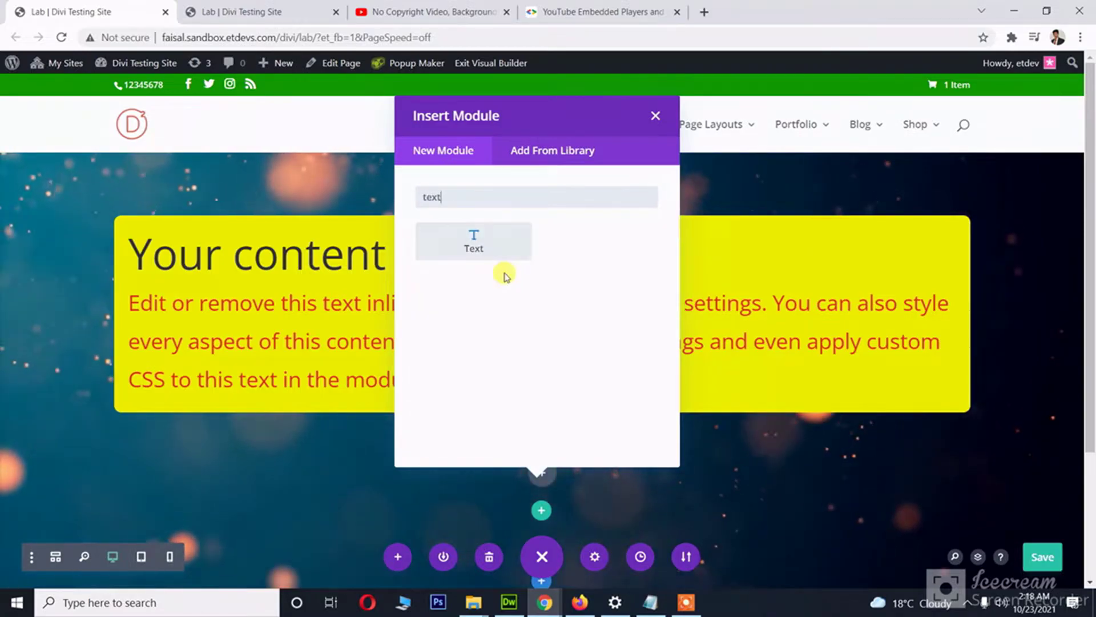
click(509, 245)
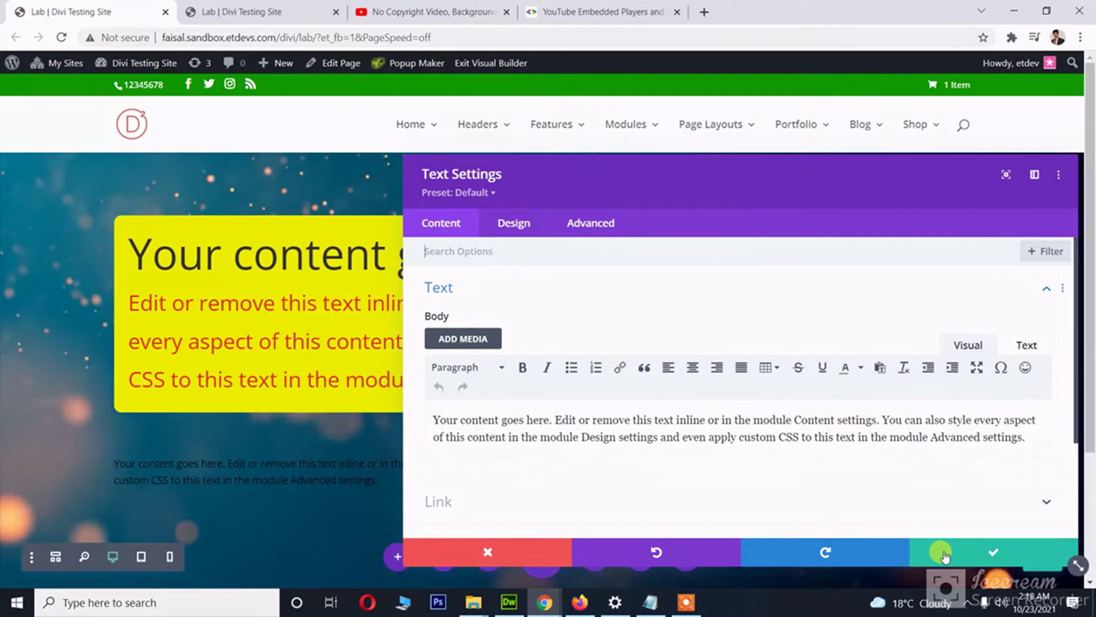
scroll(633, 439, down, 3)
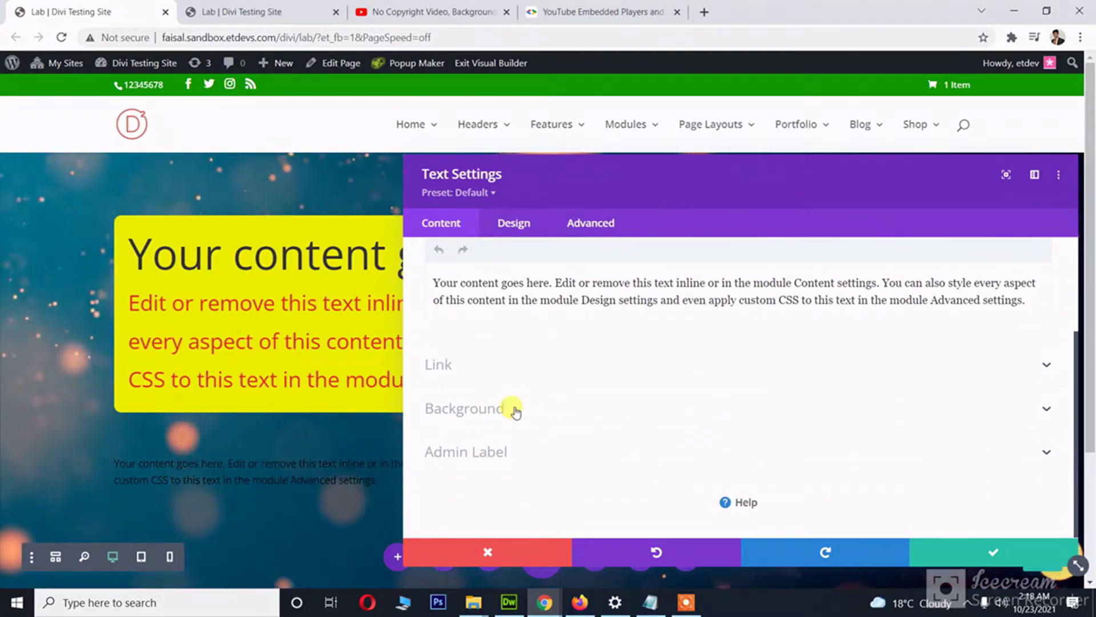
click(513, 409)
click(542, 501)
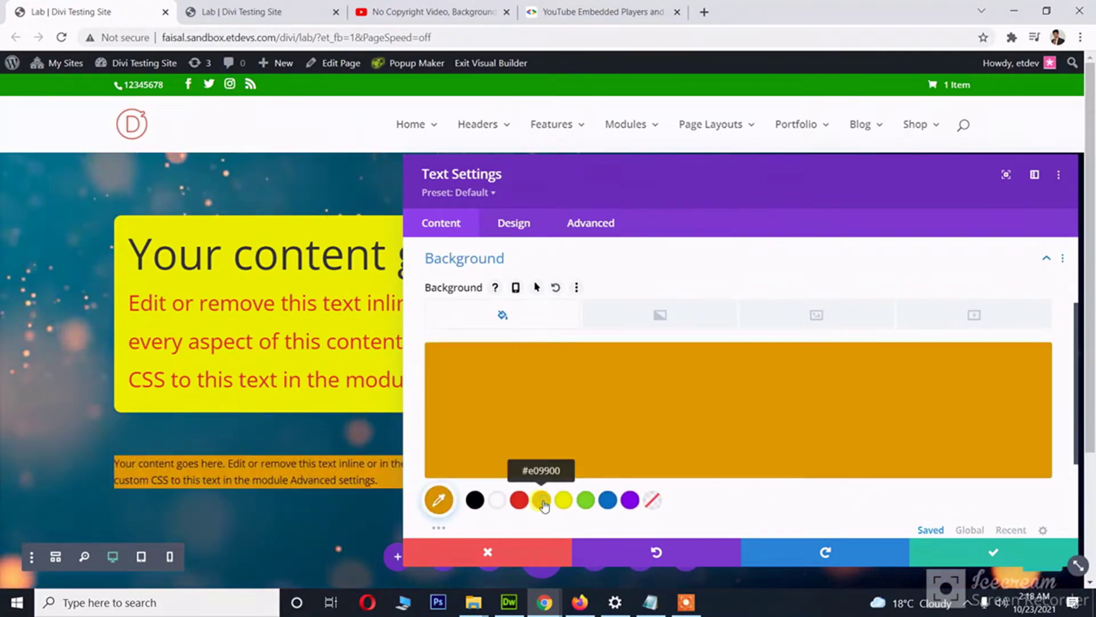
Round all of the Text module's corners to a 34px border radius
click(520, 225)
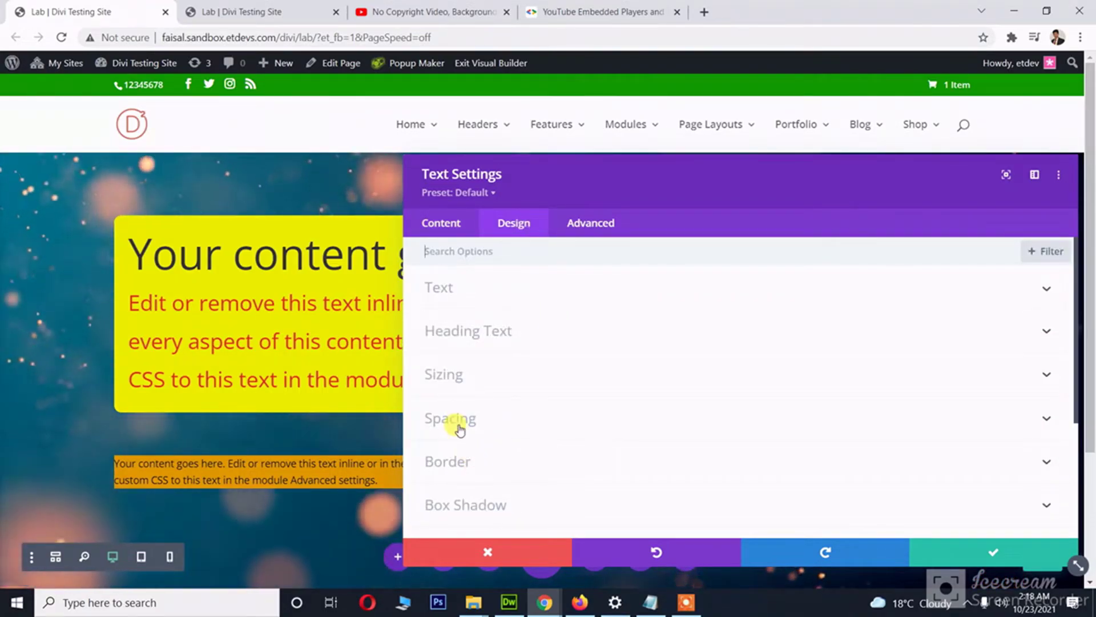
click(461, 463)
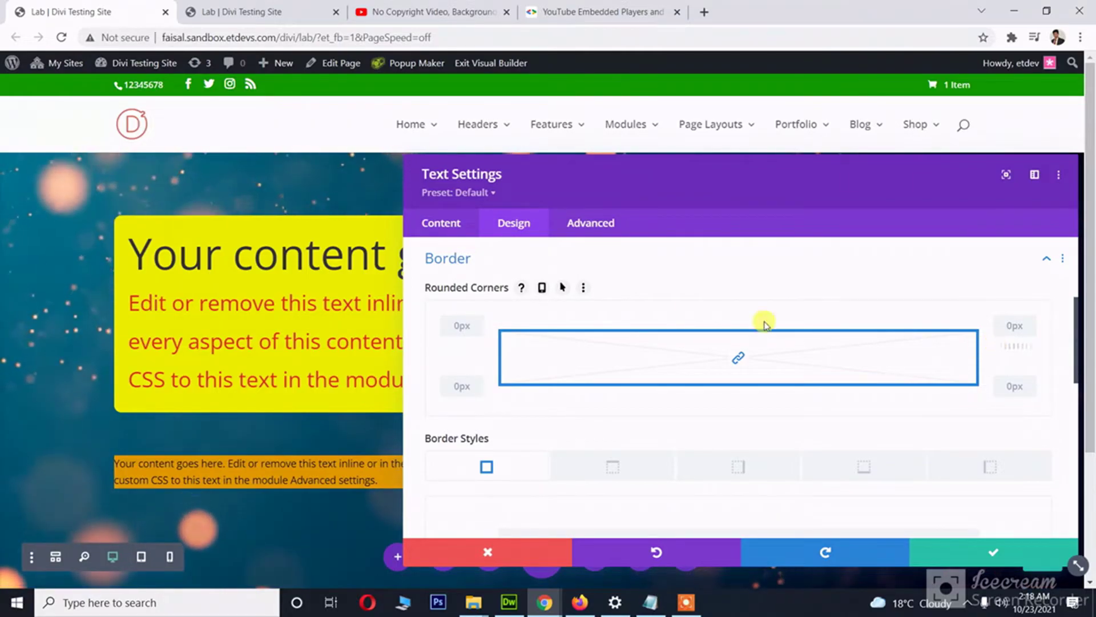
drag(998, 349, 1005, 348)
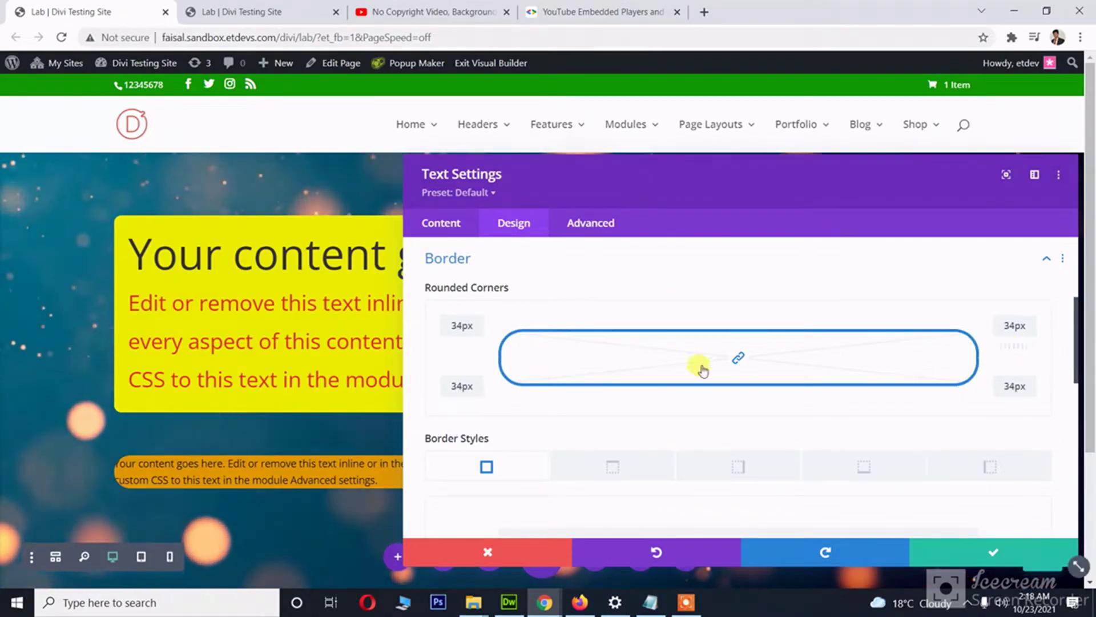
scroll(519, 277, up, 3)
click(457, 391)
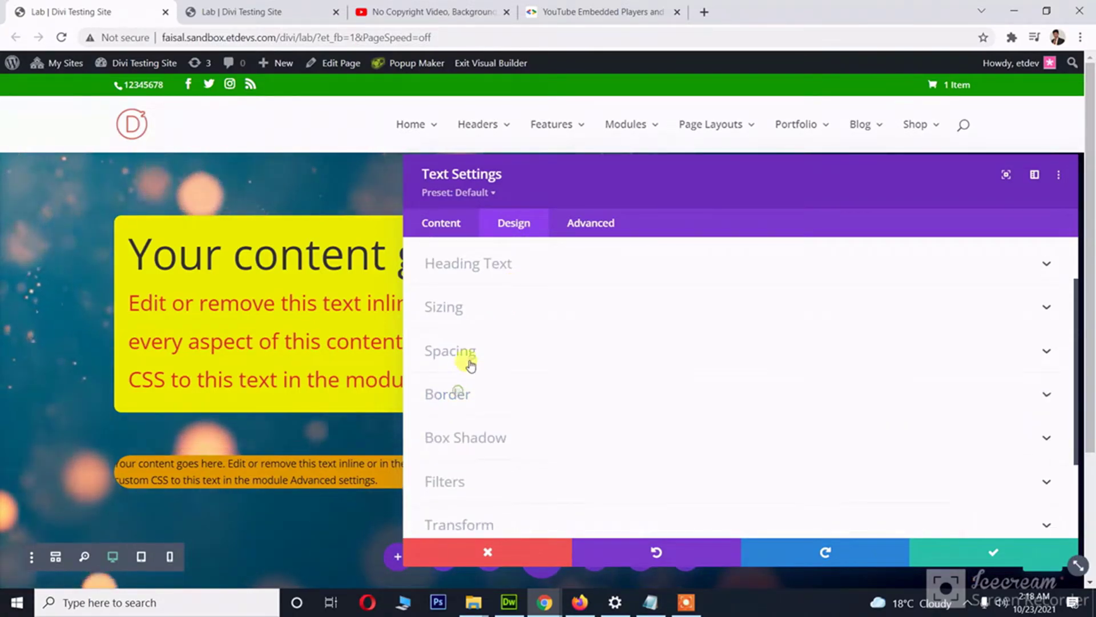
Set 30px padding on all four sides and save the module settings
click(457, 351)
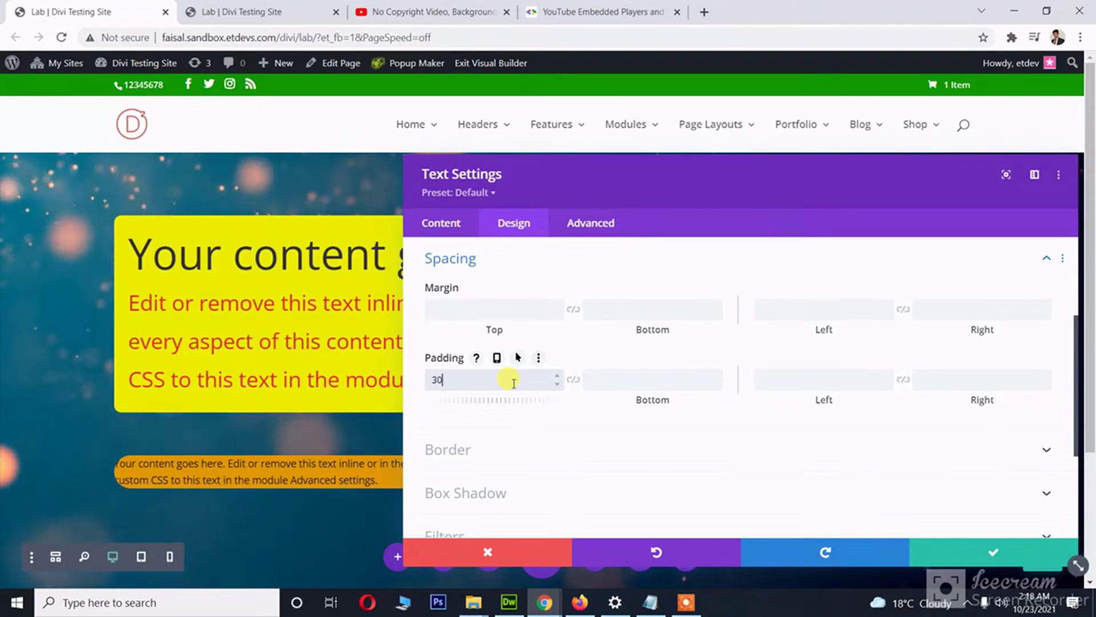
text(px)
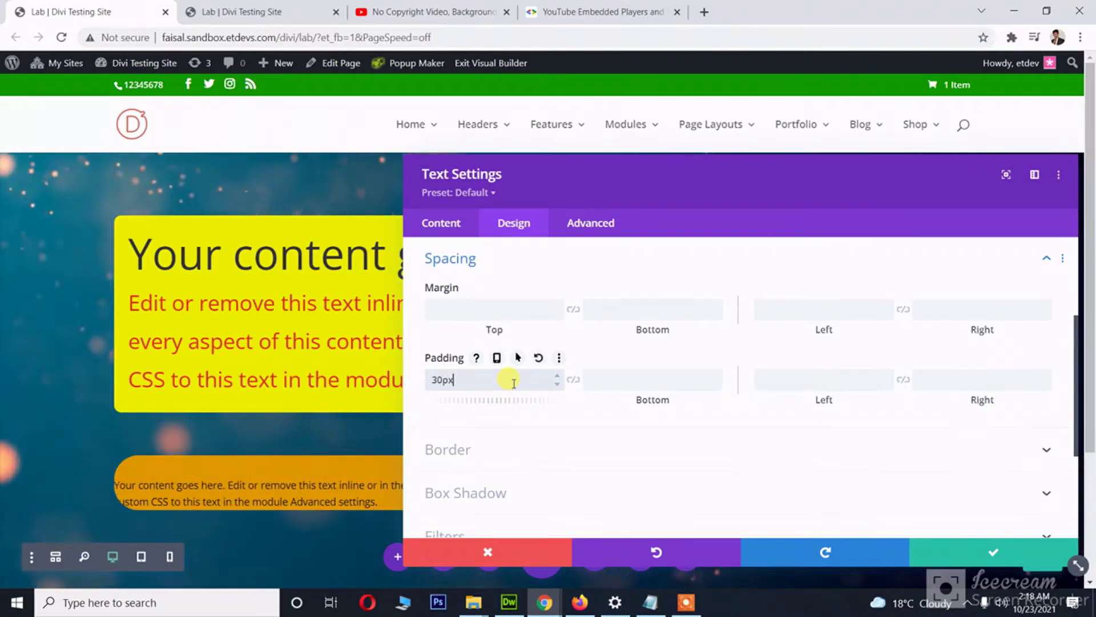
click(574, 380)
click(844, 372)
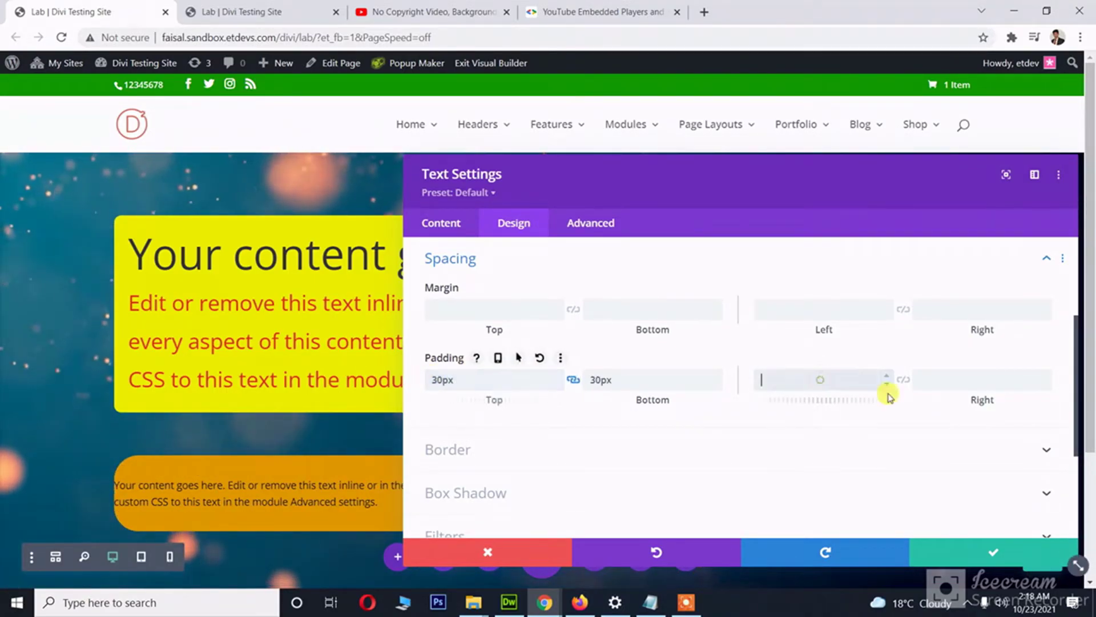
text(30px)
click(907, 381)
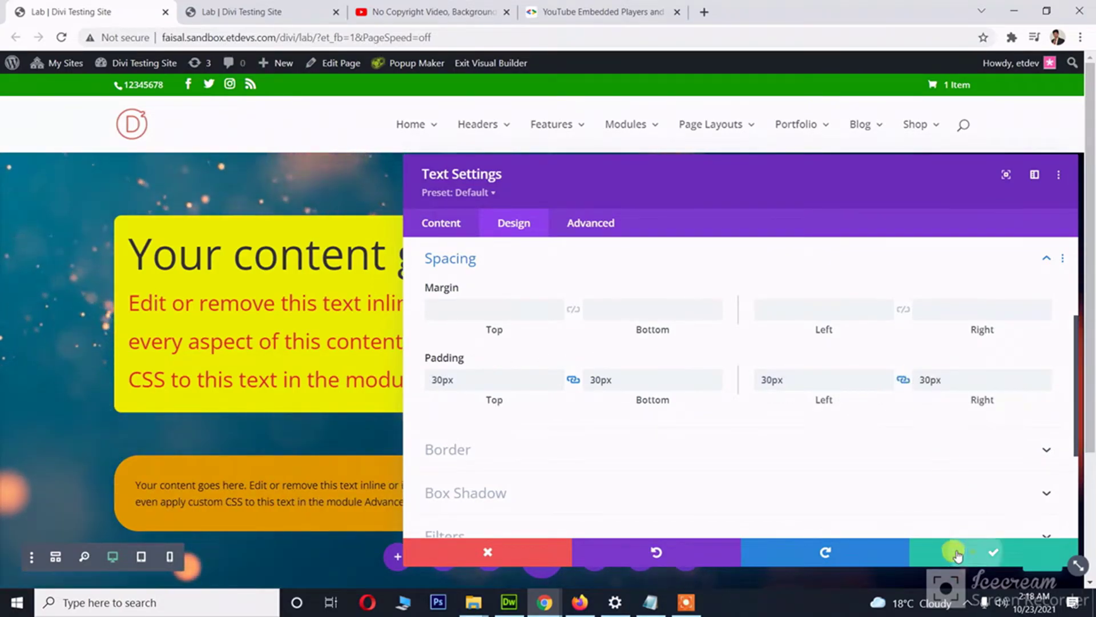
click(957, 553)
scroll(478, 342, down, 3)
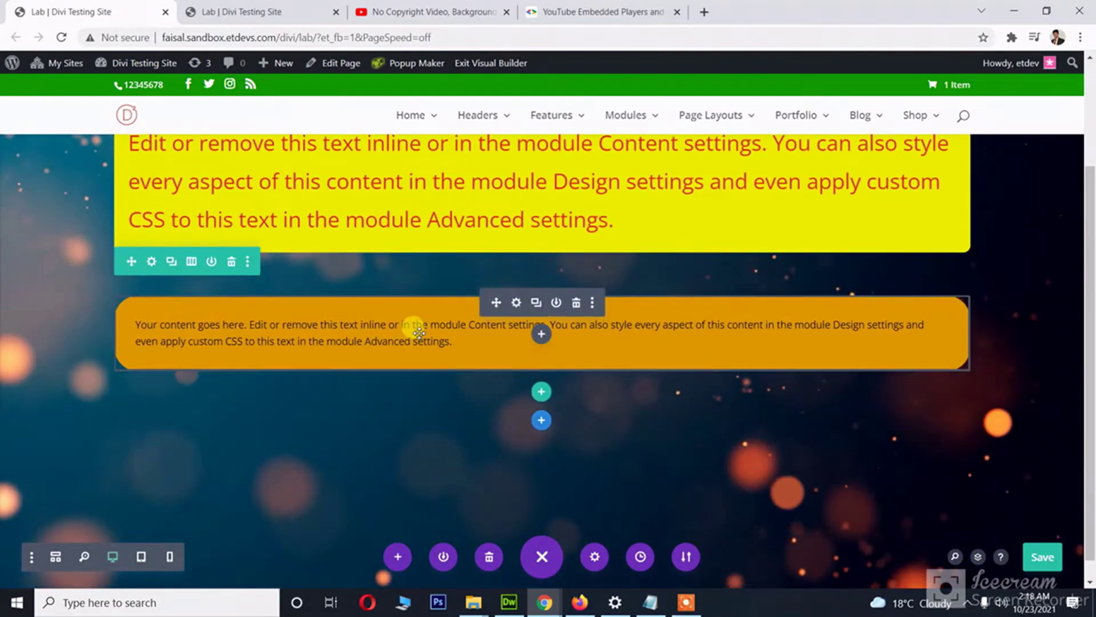
Save the page changes in the Visual Builder
scroll(420, 333, up, 3)
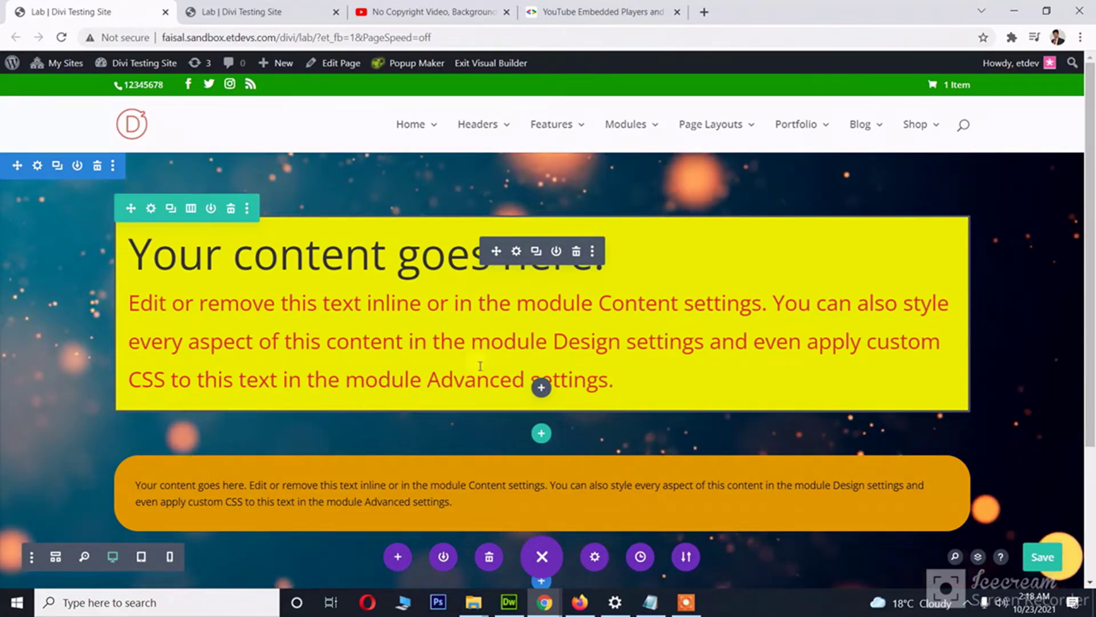
click(1050, 562)
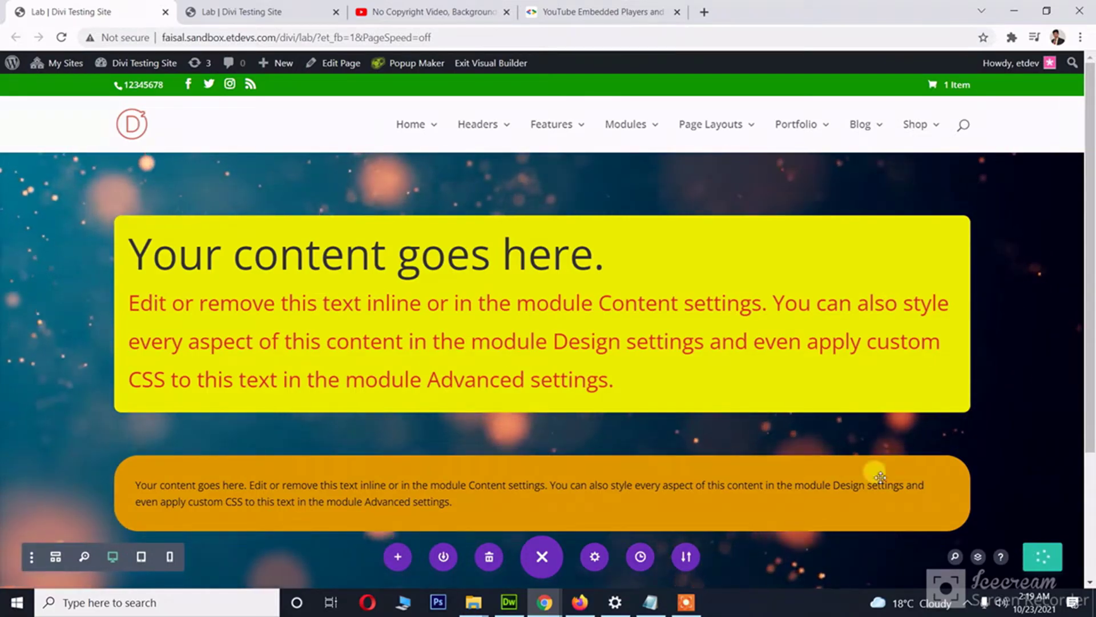
scroll(785, 425, down, 2)
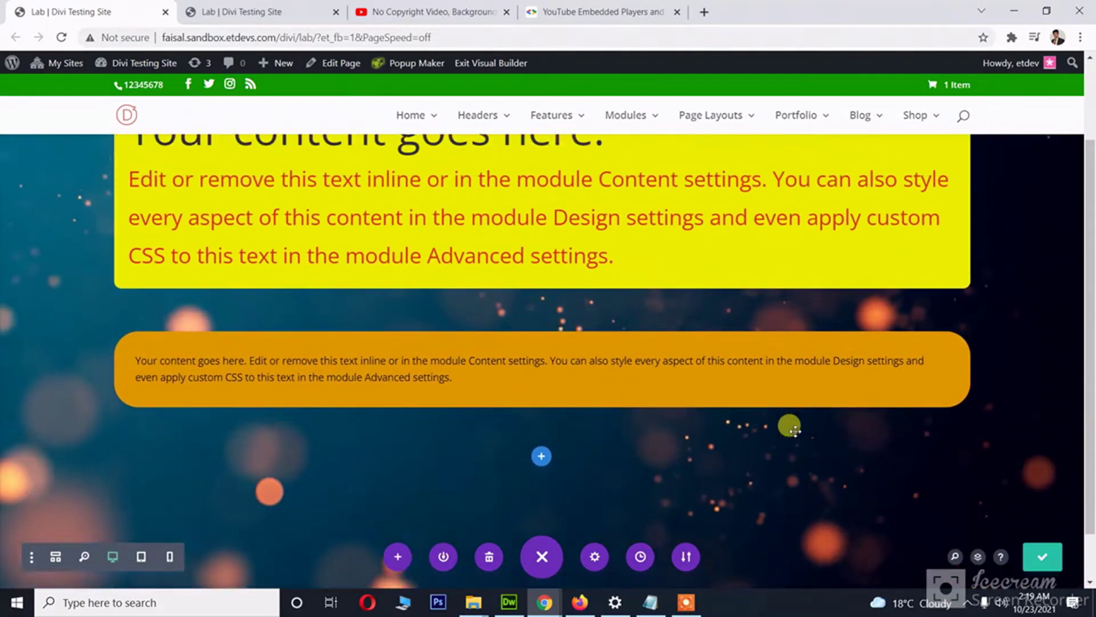
scroll(795, 429, up, 2)
View the published Lab page with the video behind the yellow and orange boxes
click(276, 13)
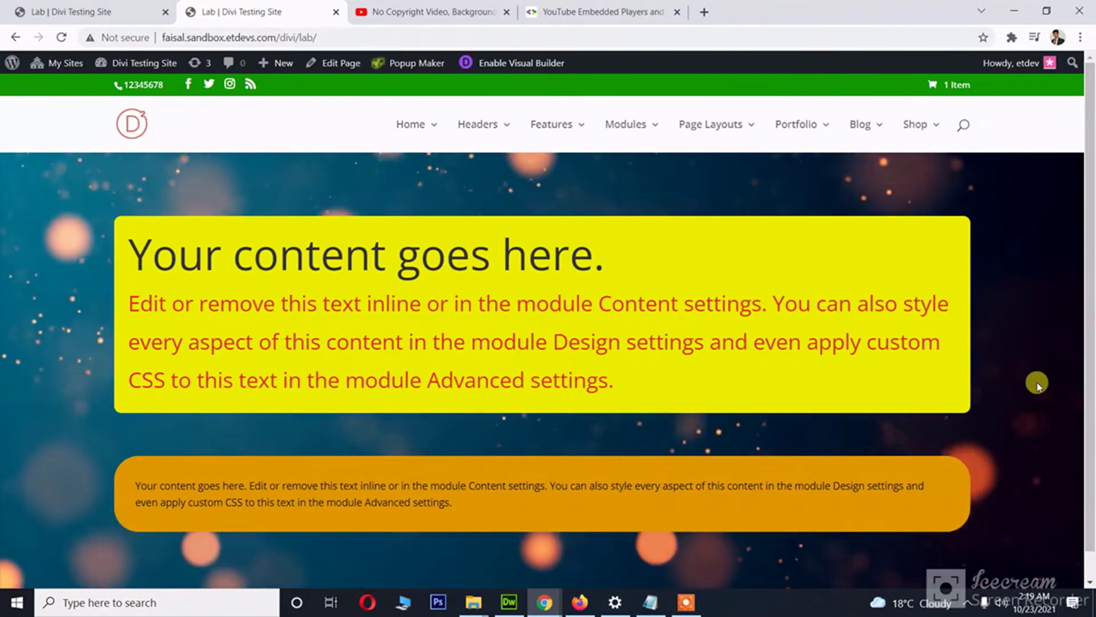
scroll(1035, 383, down, 1)
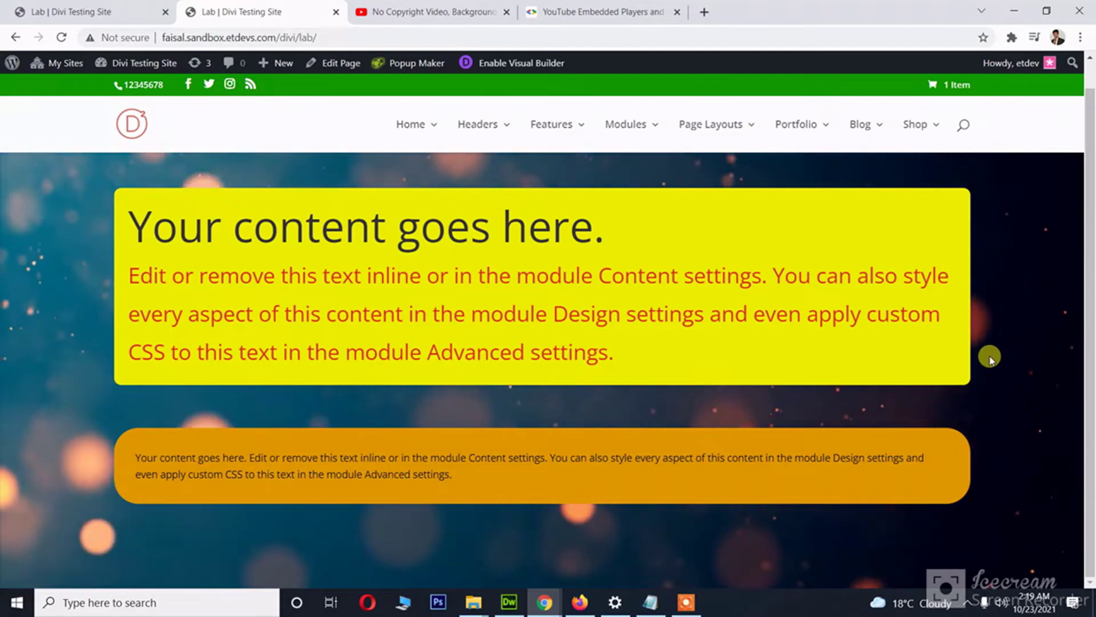
scroll(622, 241, up, 1)
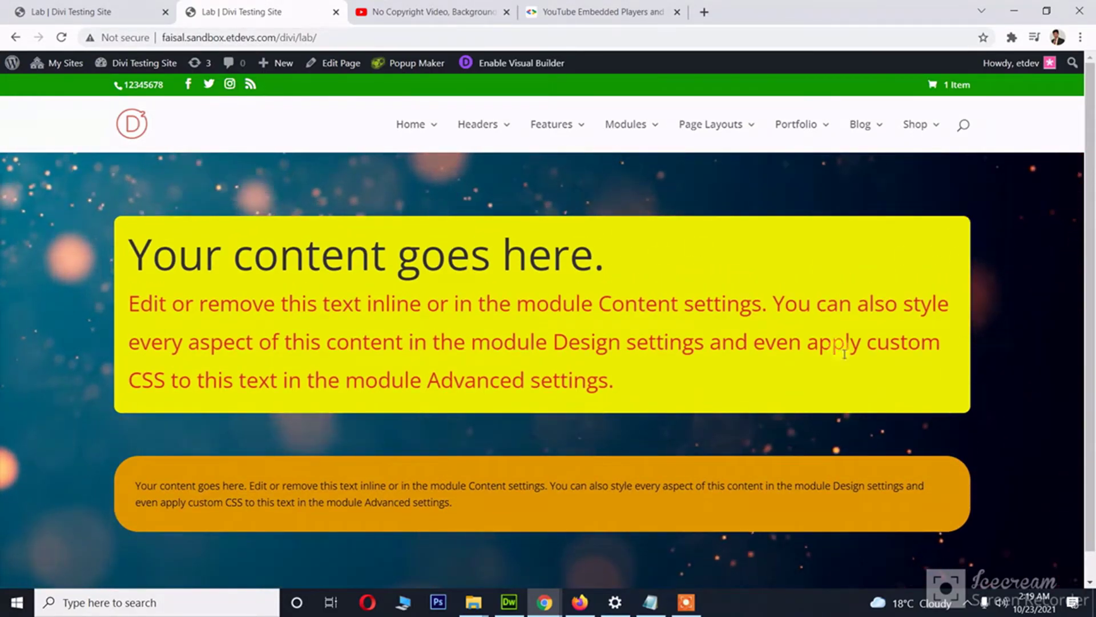
Highlight showinfo=0 in the embed notes and look it up in the Player Parameters documentation
click(650, 601)
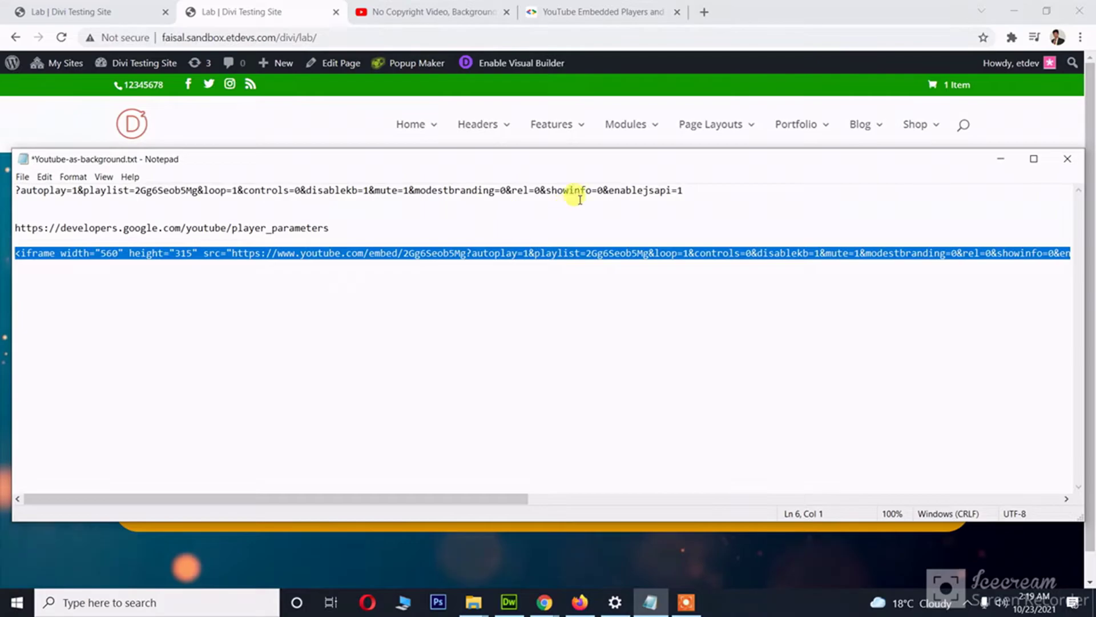
drag(603, 191, 546, 190)
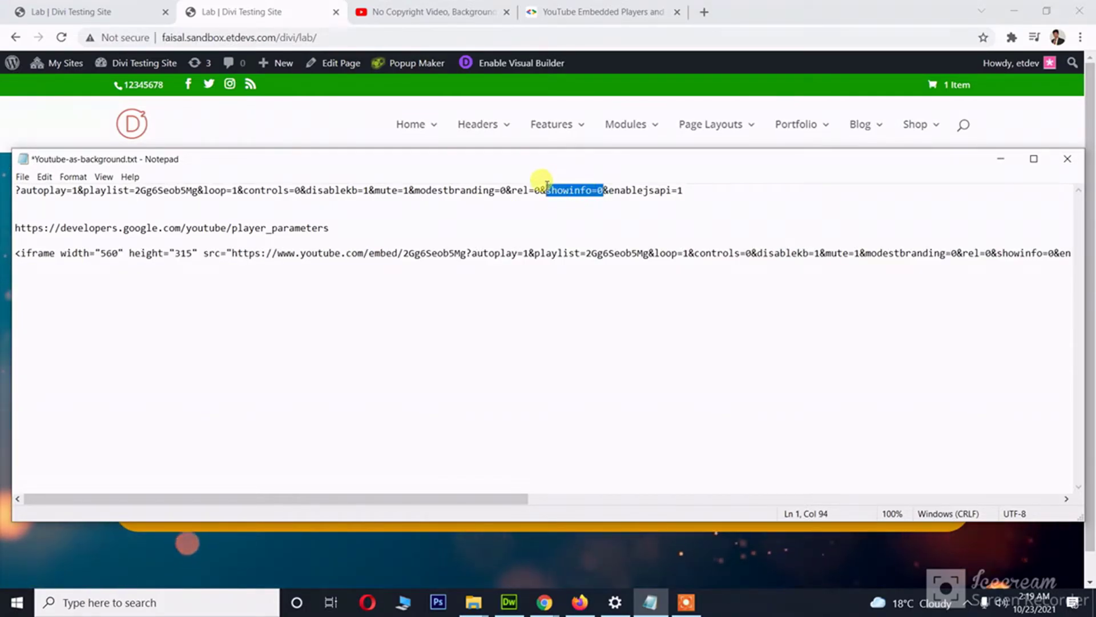
click(578, 14)
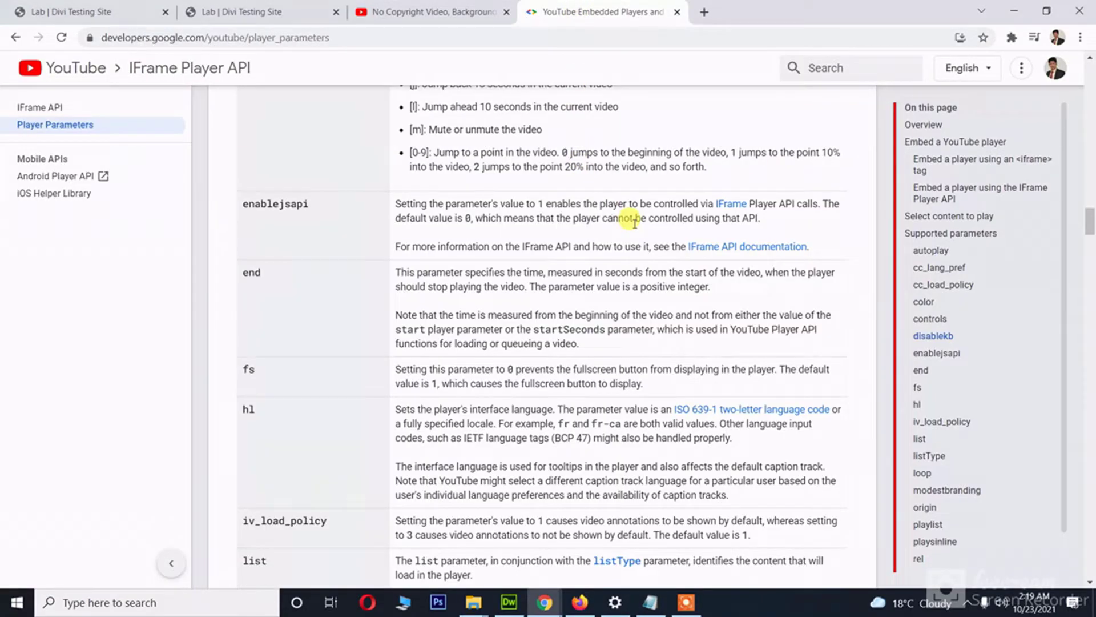
click(642, 601)
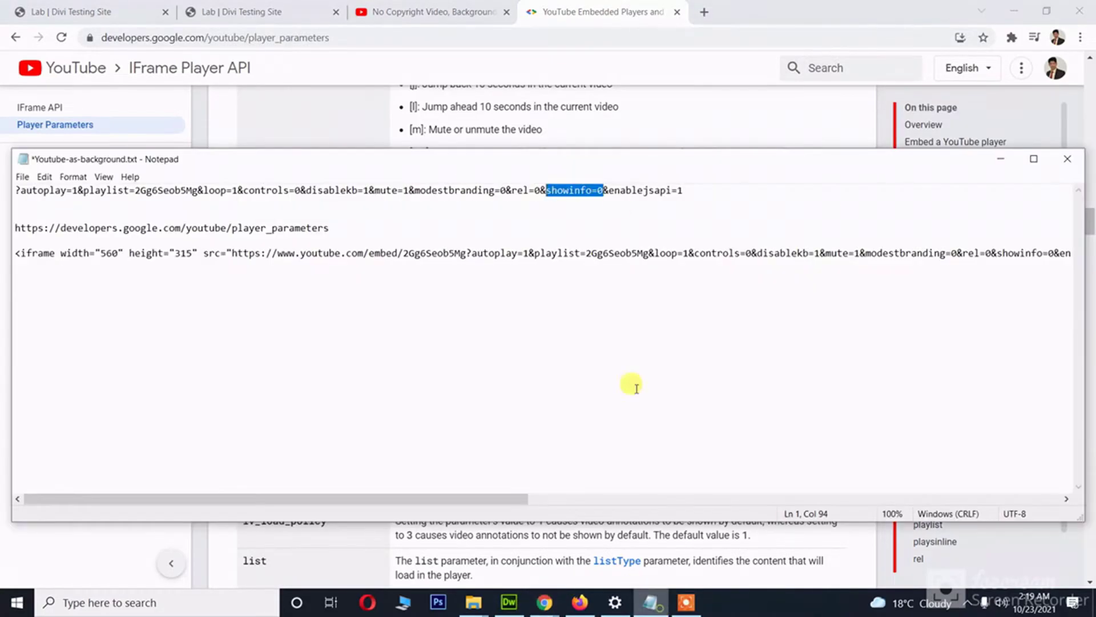
click(1004, 162)
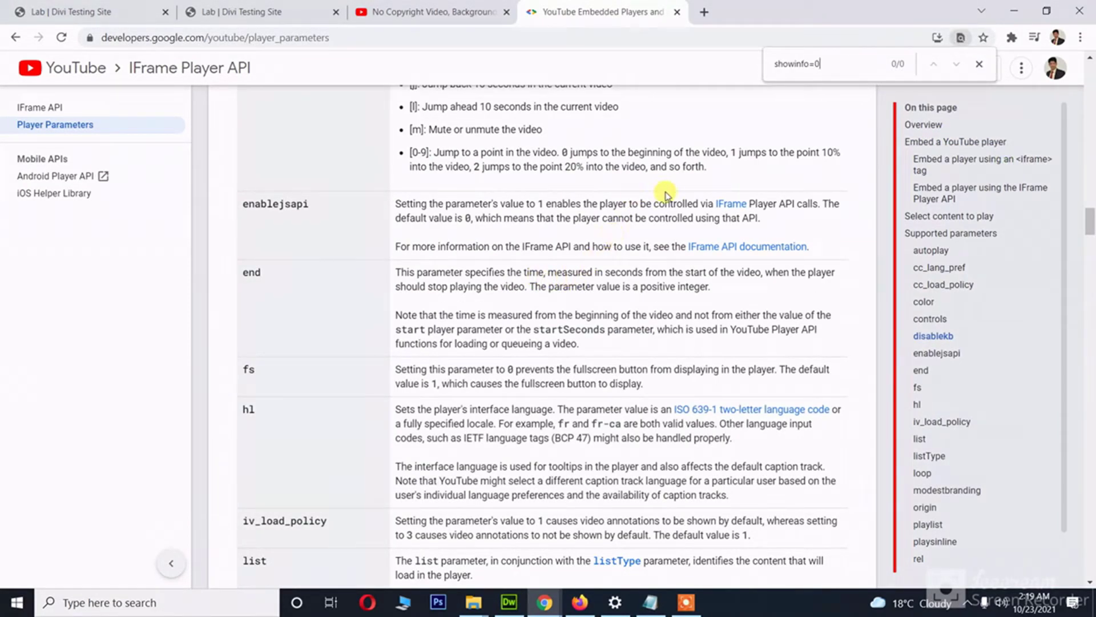
key(BackSpace)
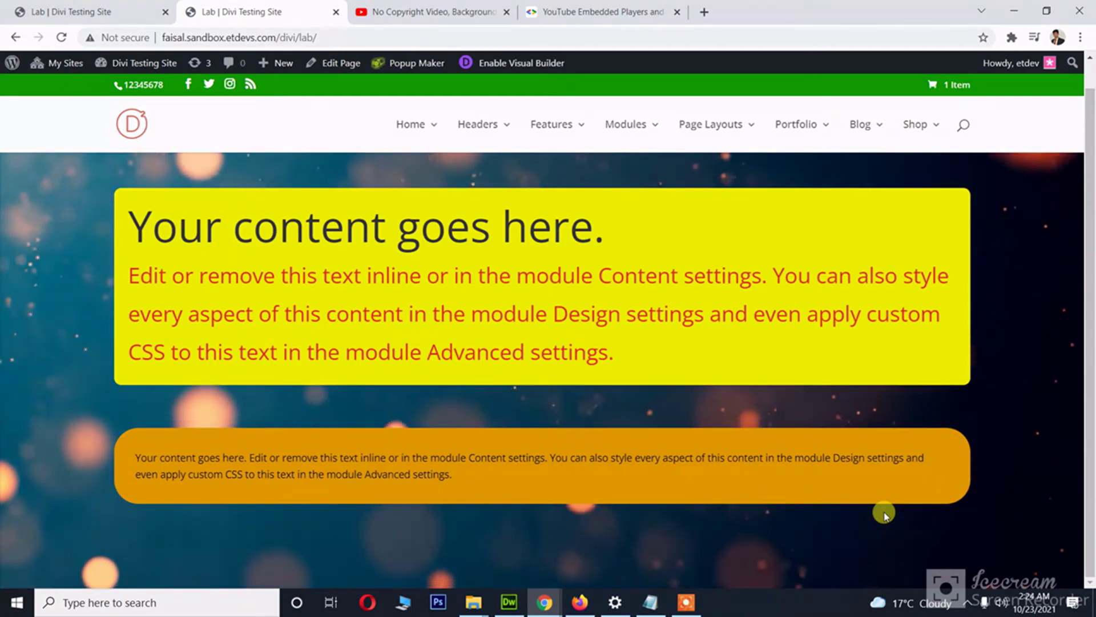
Highlight video ID 2Gg6Seob5Mg after embed/ and in playlist=2Gg6Seob5Mg in the notes
click(653, 603)
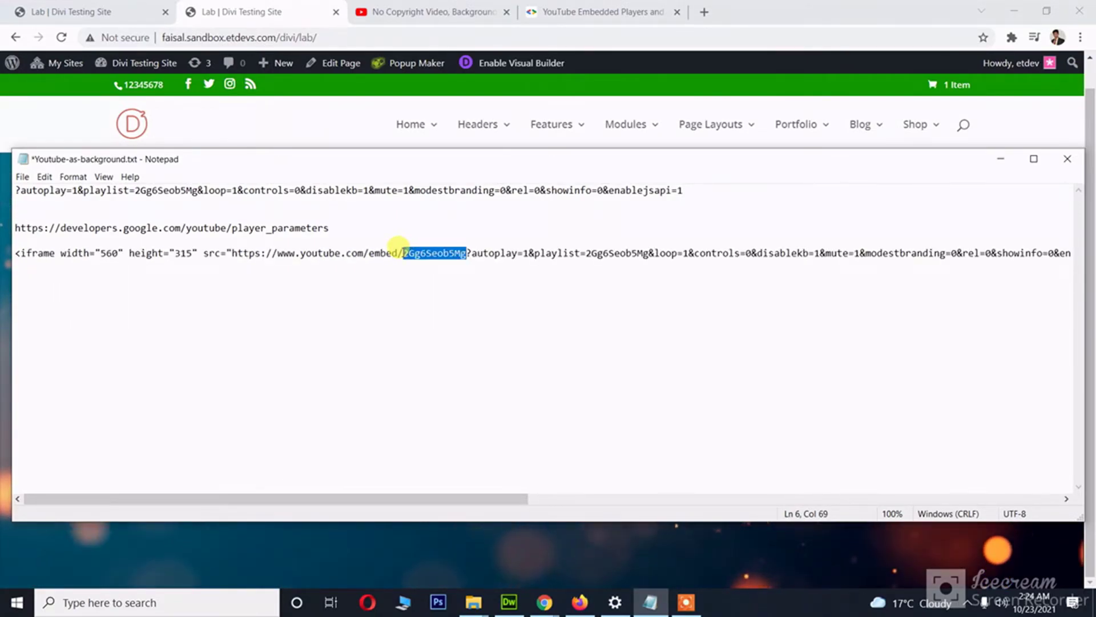
click(402, 253)
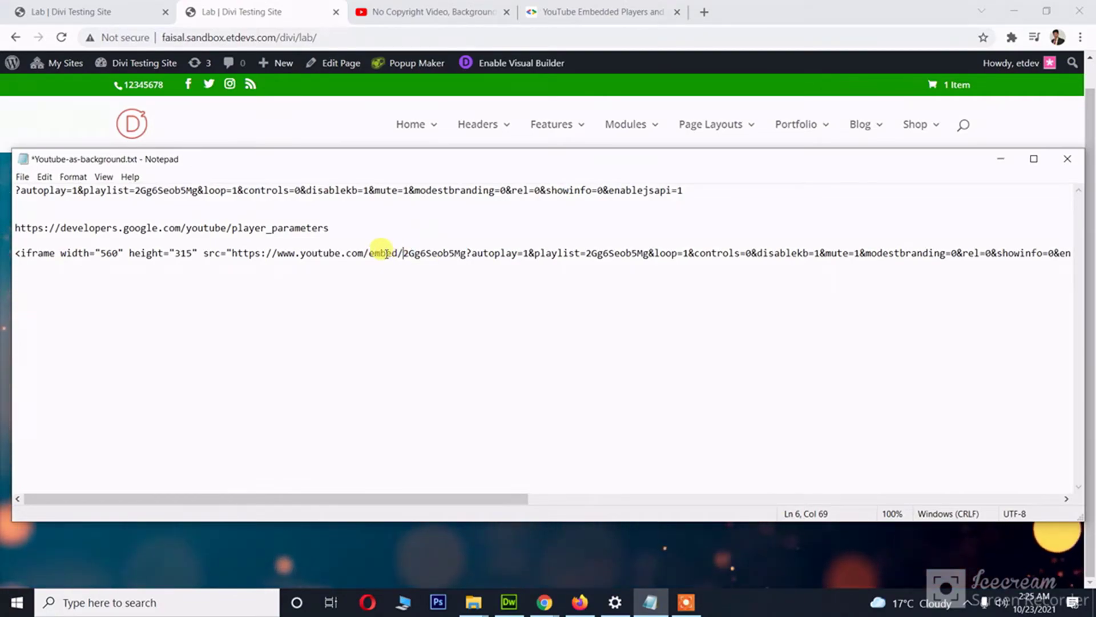
drag(401, 252, 466, 256)
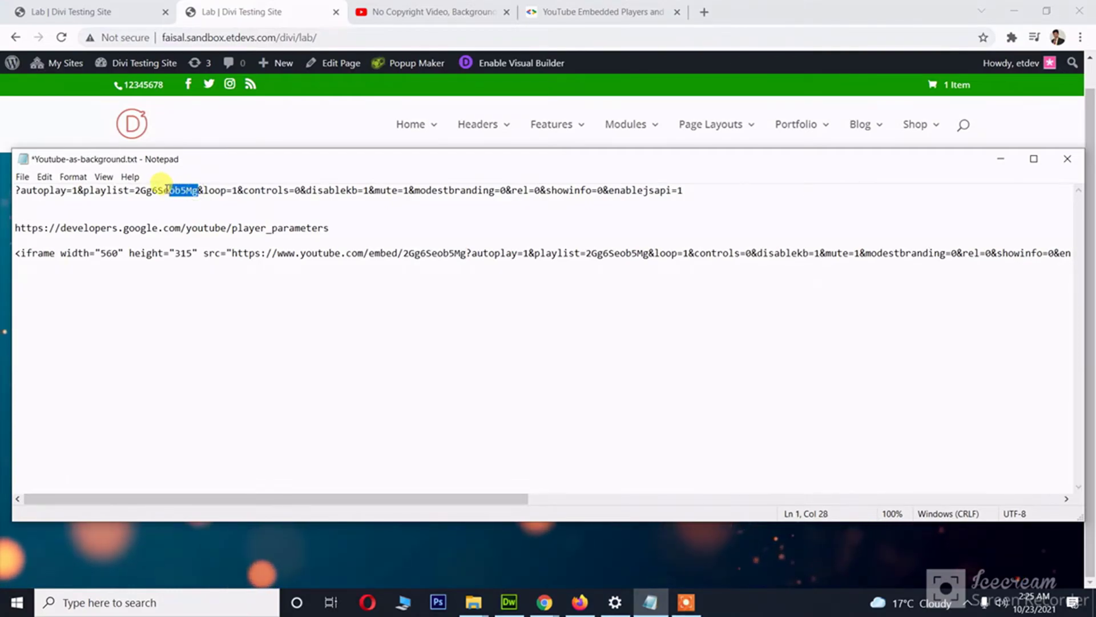
drag(166, 189, 131, 189)
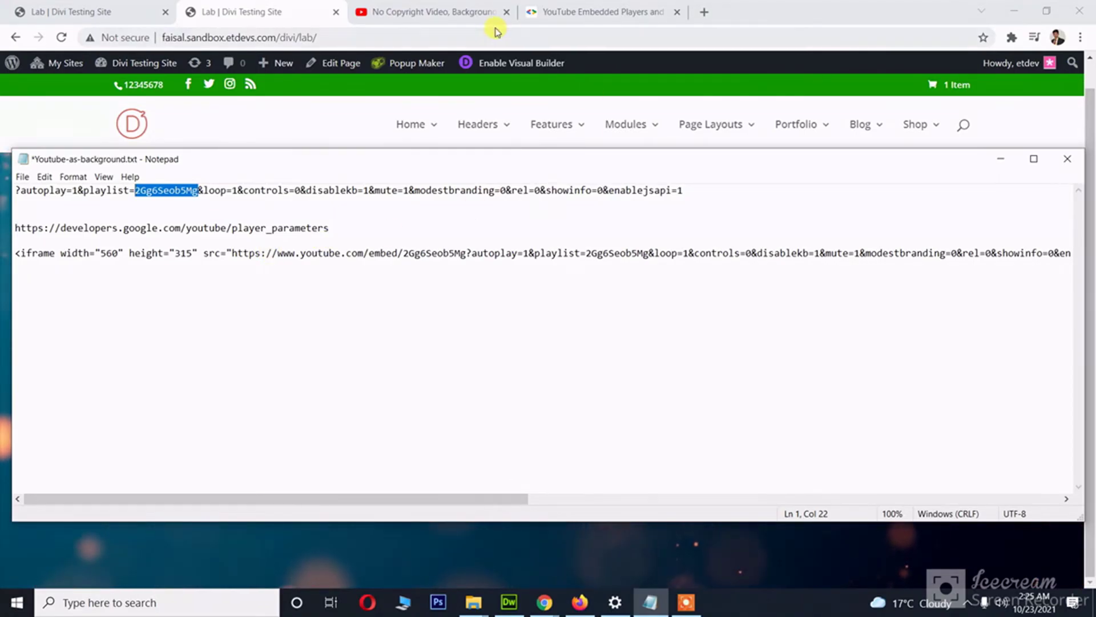
Open the VJ Loop Golden Bokeh Particle Tunnel video and take its ID IaT4DneyKLc from the address
click(447, 12)
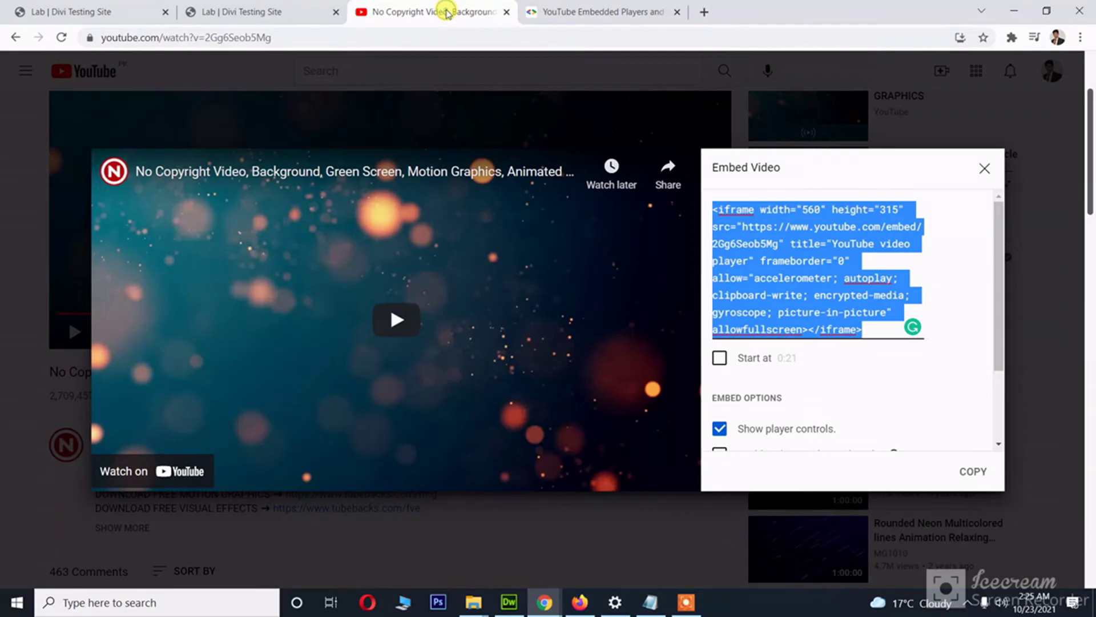
click(985, 168)
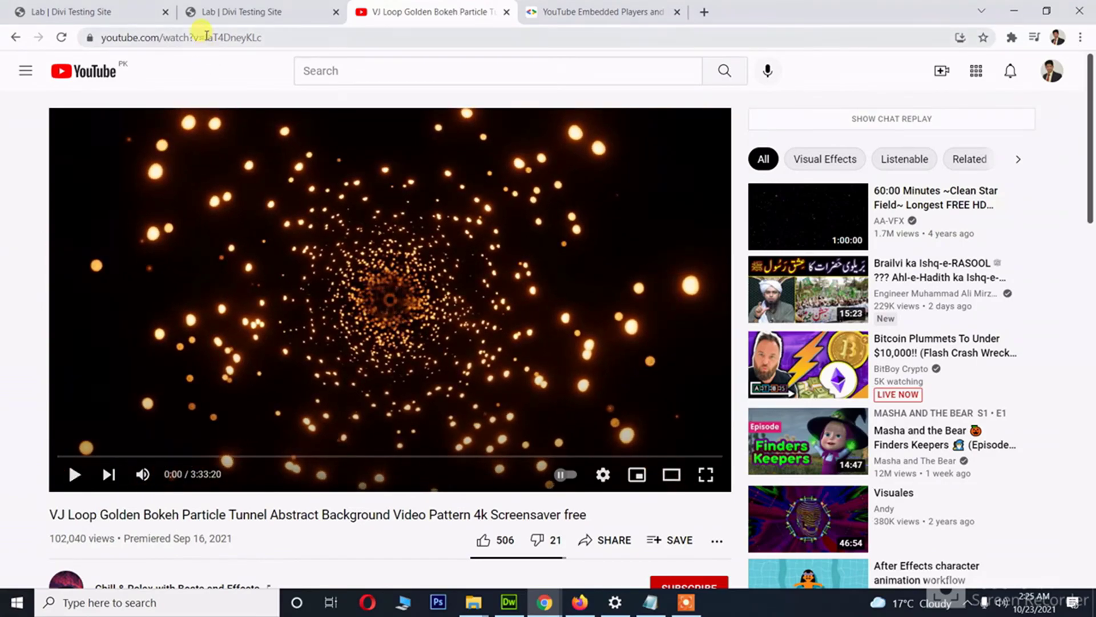
click(207, 36)
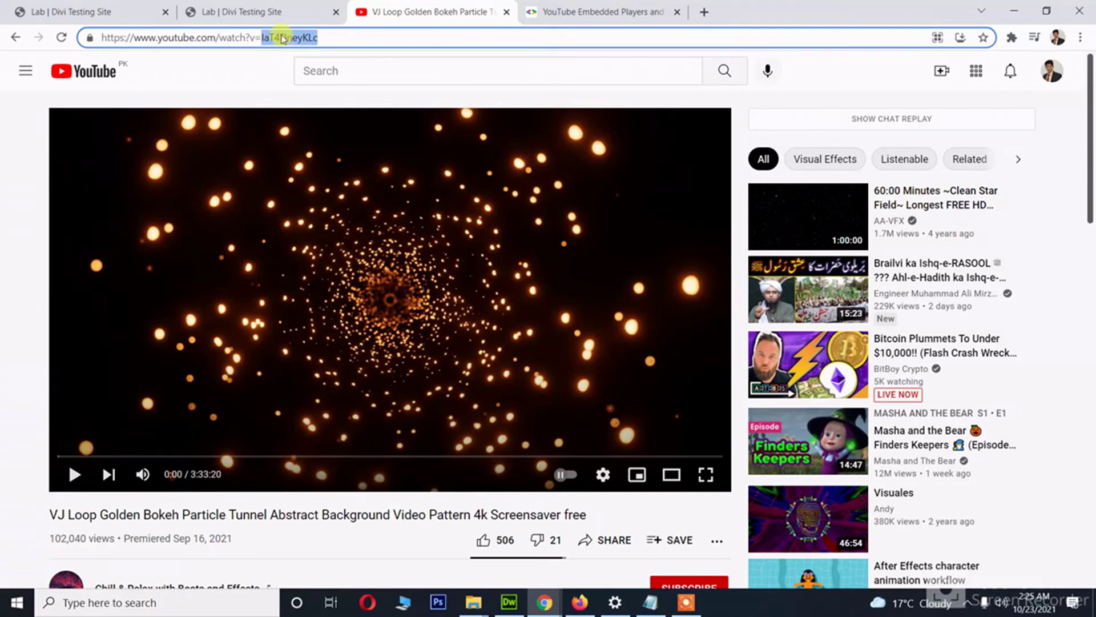
click(266, 15)
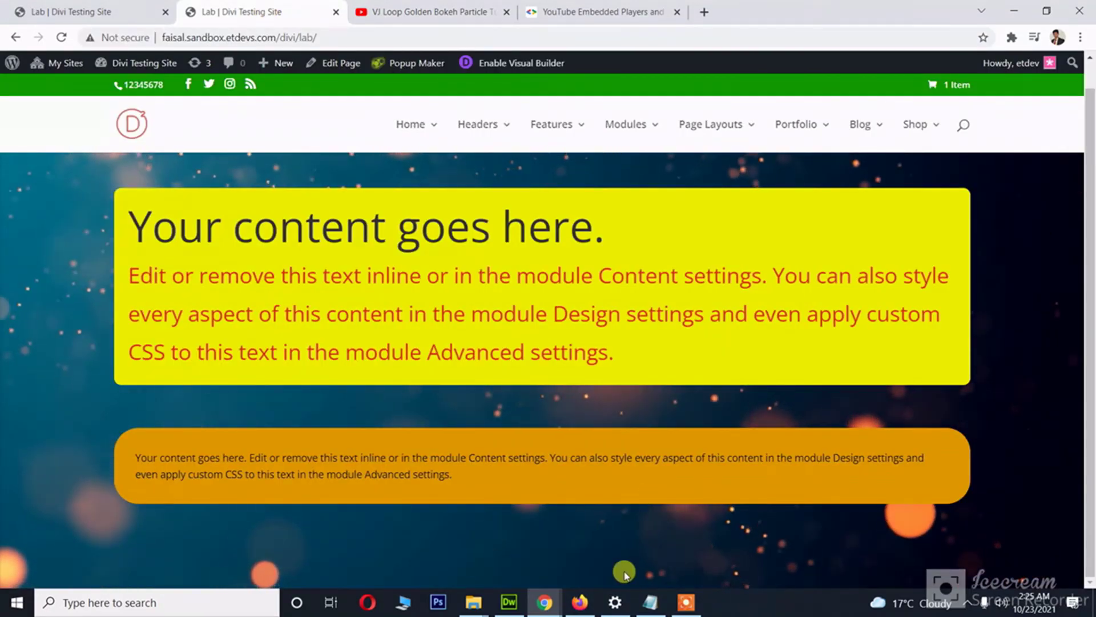
Paste IaT4DneyKLc over the old ID in the playlist parameter and the embed/ URL
click(651, 602)
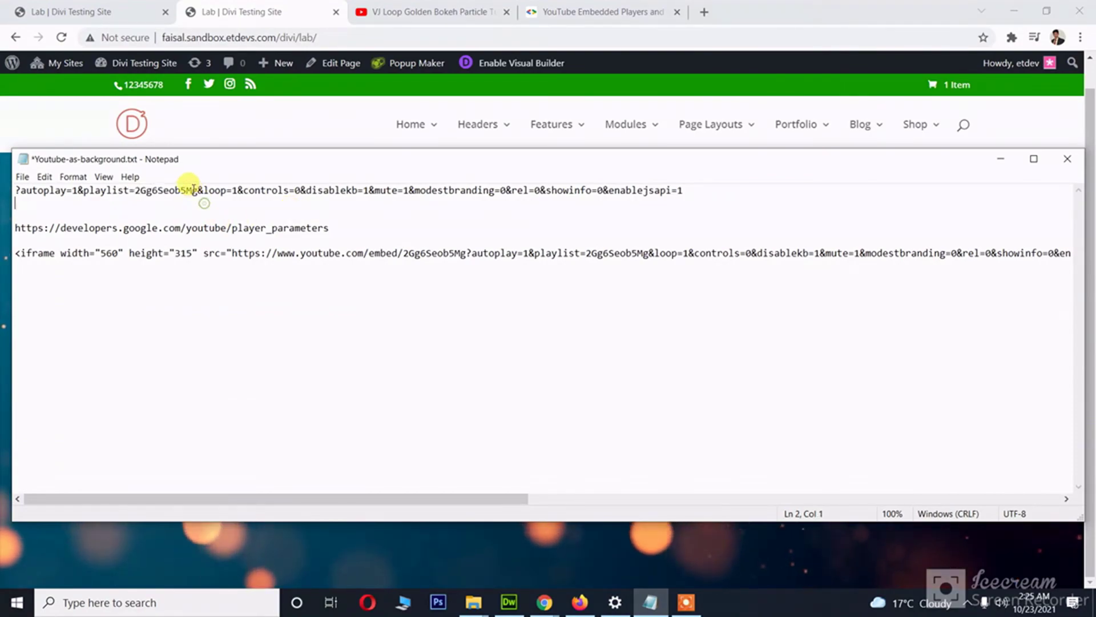
drag(197, 186, 135, 181)
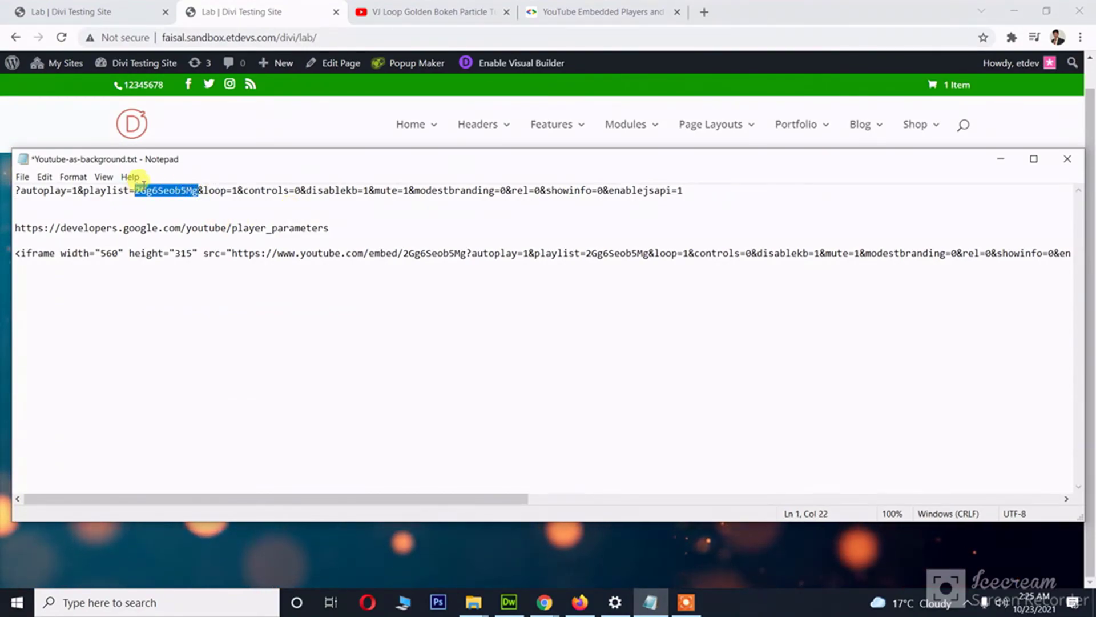
text(IaT4DneyKLc)
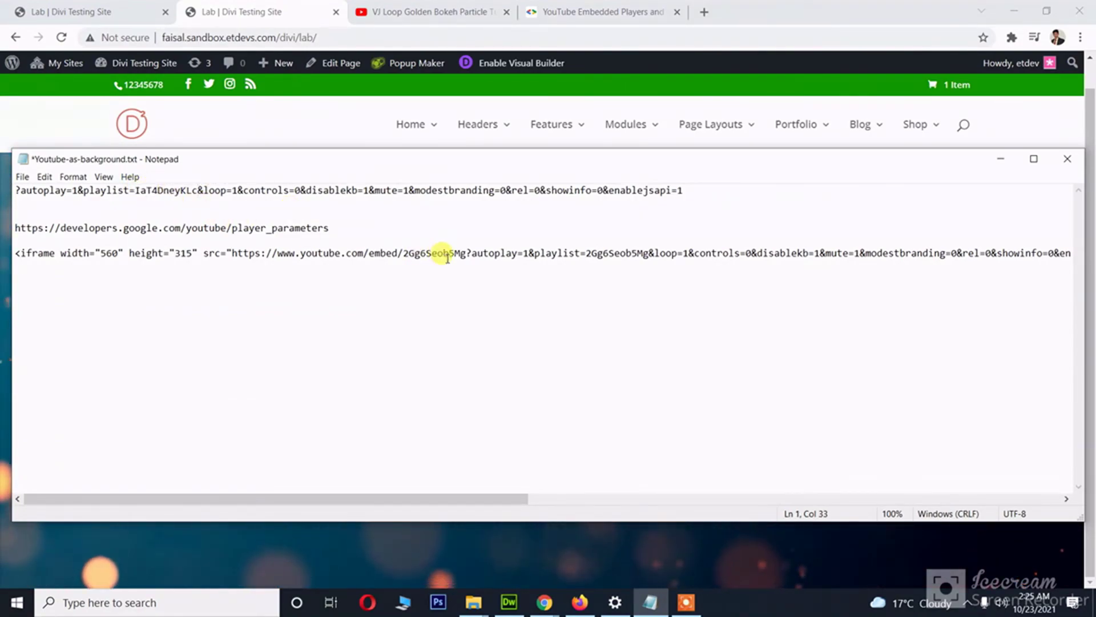
drag(434, 251, 404, 251)
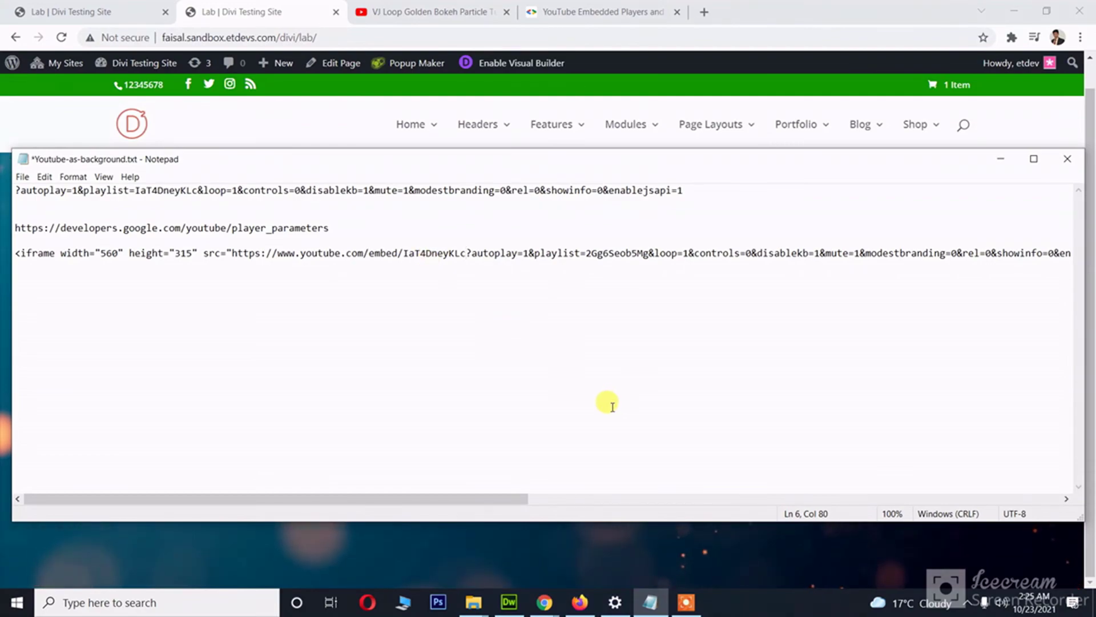
click(1000, 162)
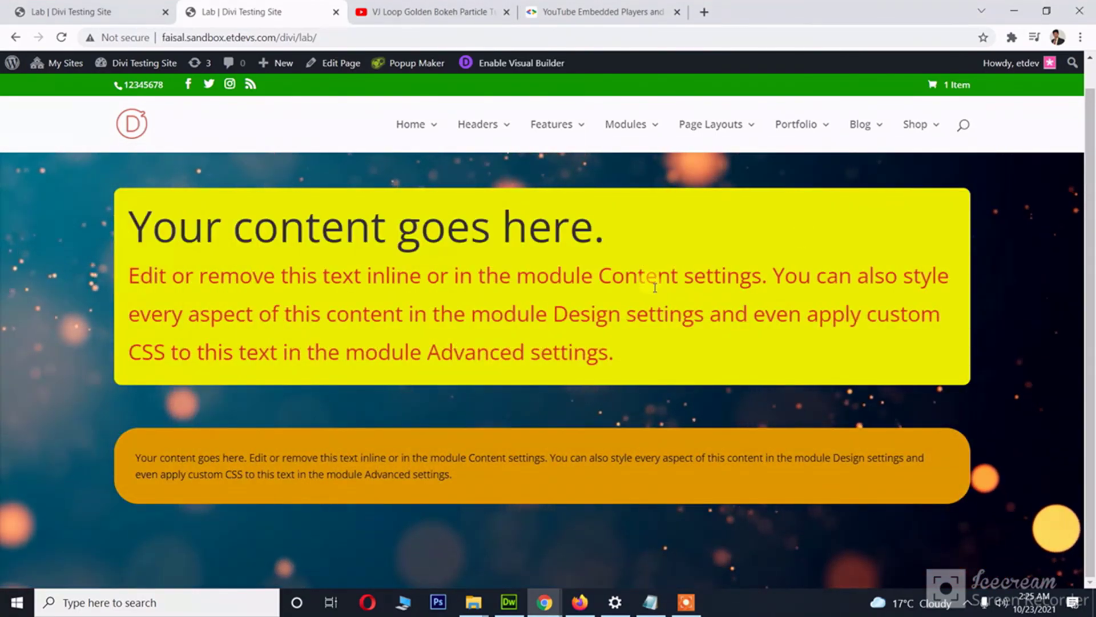